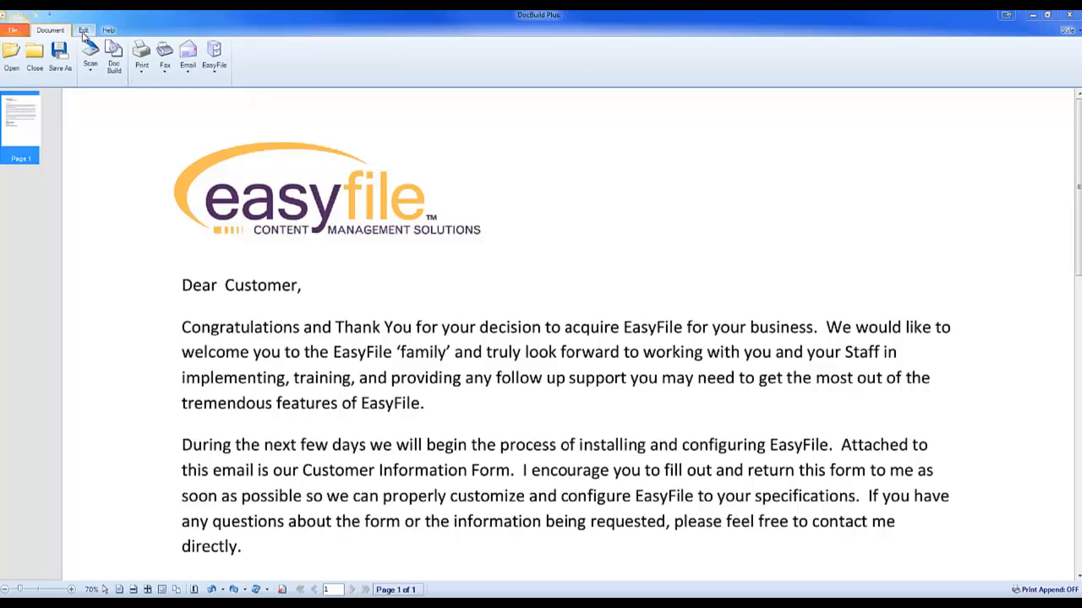
- Switch the ribbon to the Edit tab to reveal the letter's annotation tools
click(84, 31)
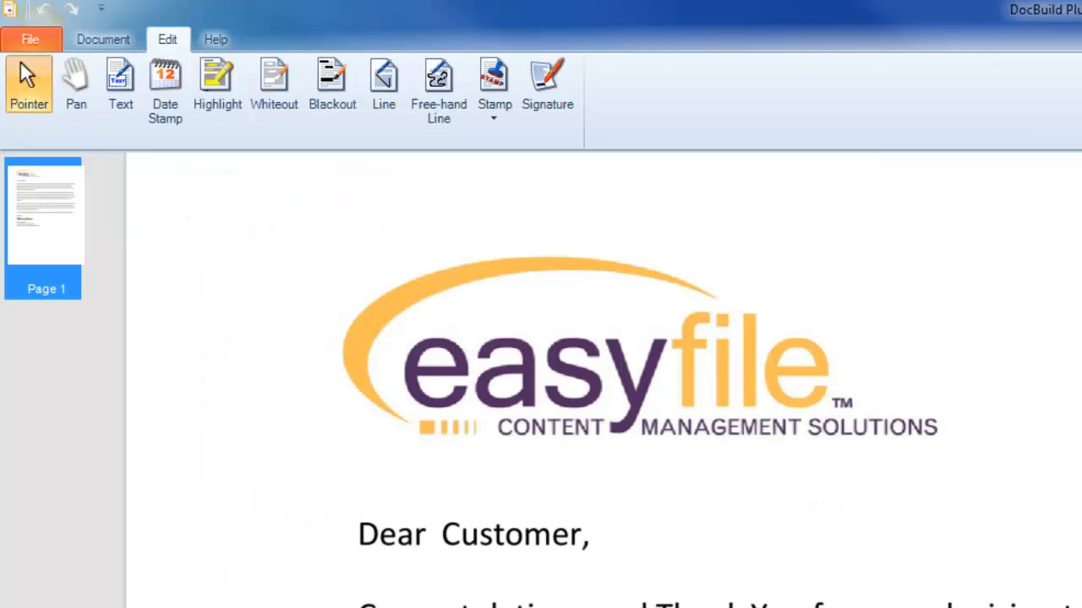
- Select the Text annotation tool and review font, size and colour choices, keeping Arial 10
click(120, 85)
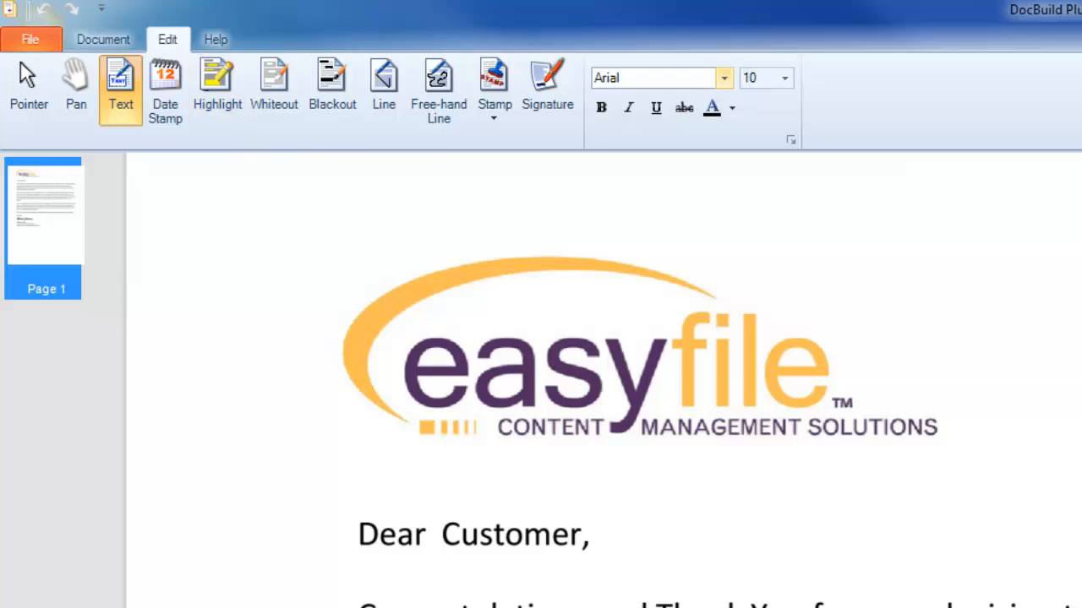
click(725, 77)
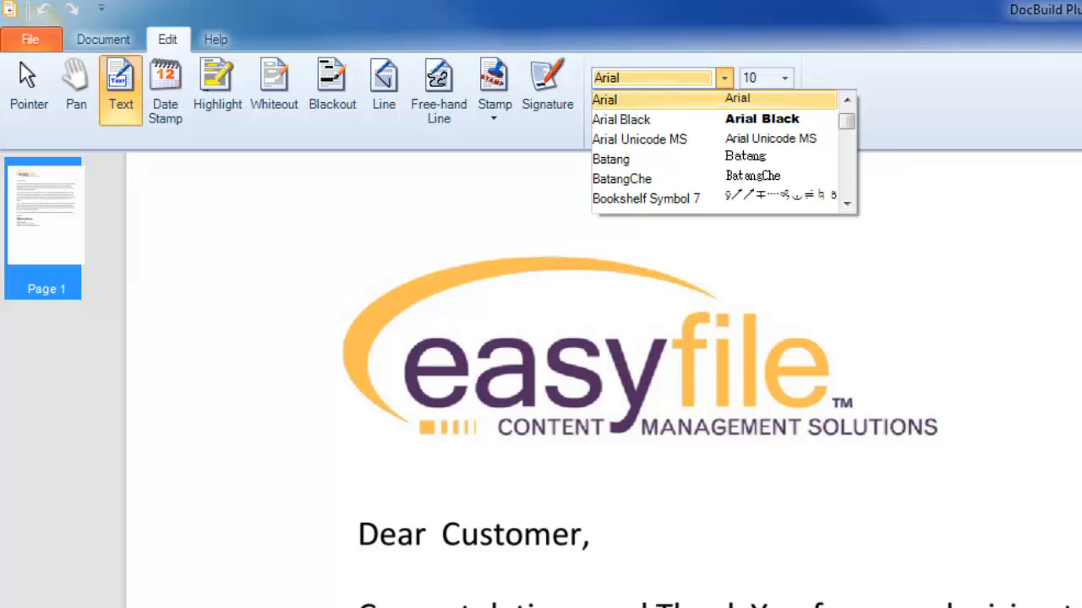
click(724, 78)
click(784, 78)
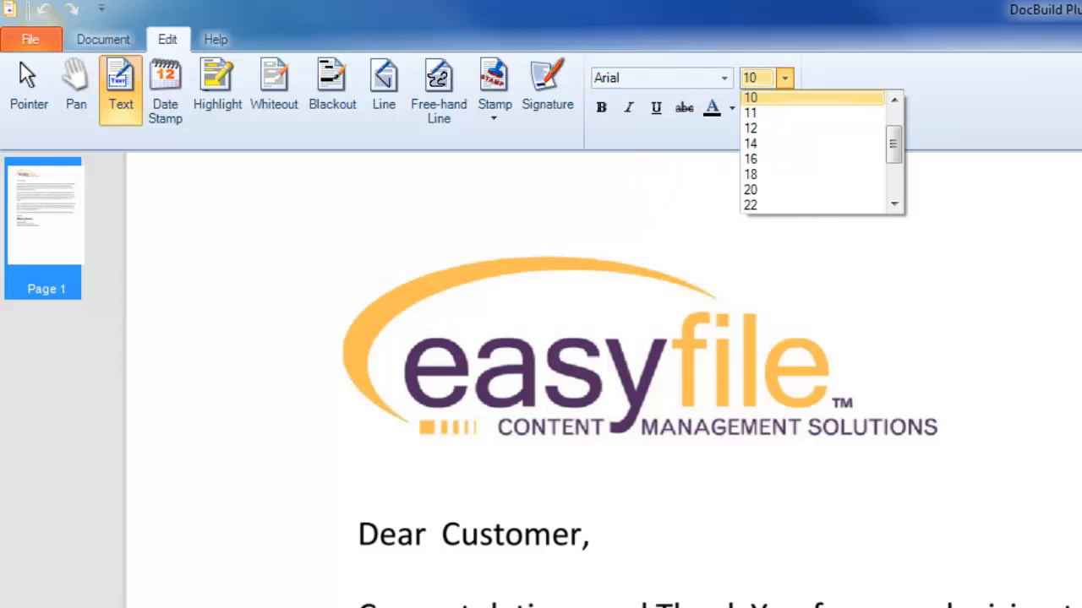
click(784, 78)
click(732, 107)
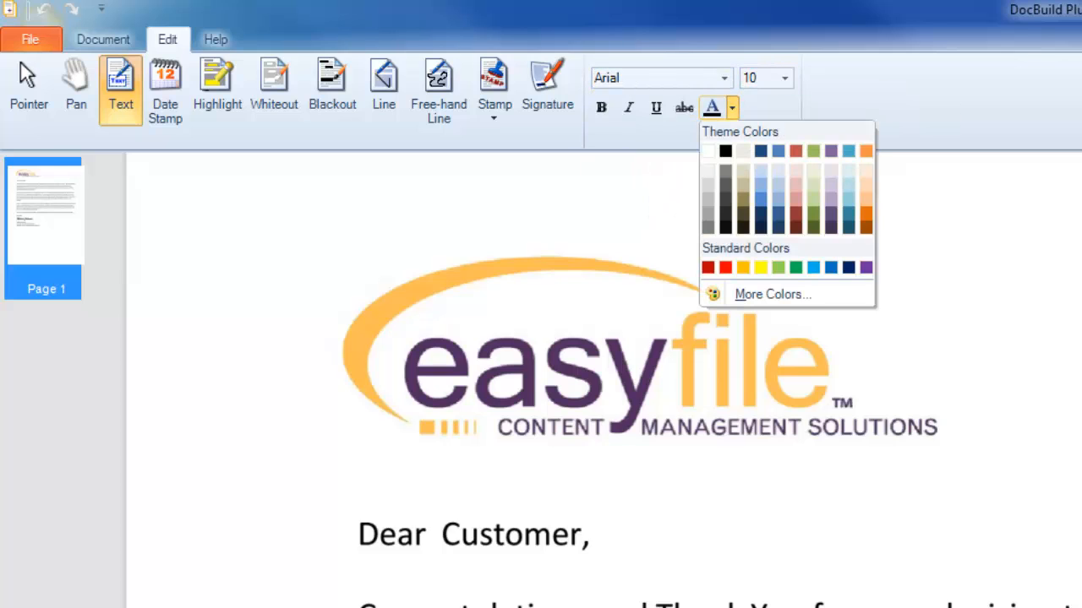
click(732, 107)
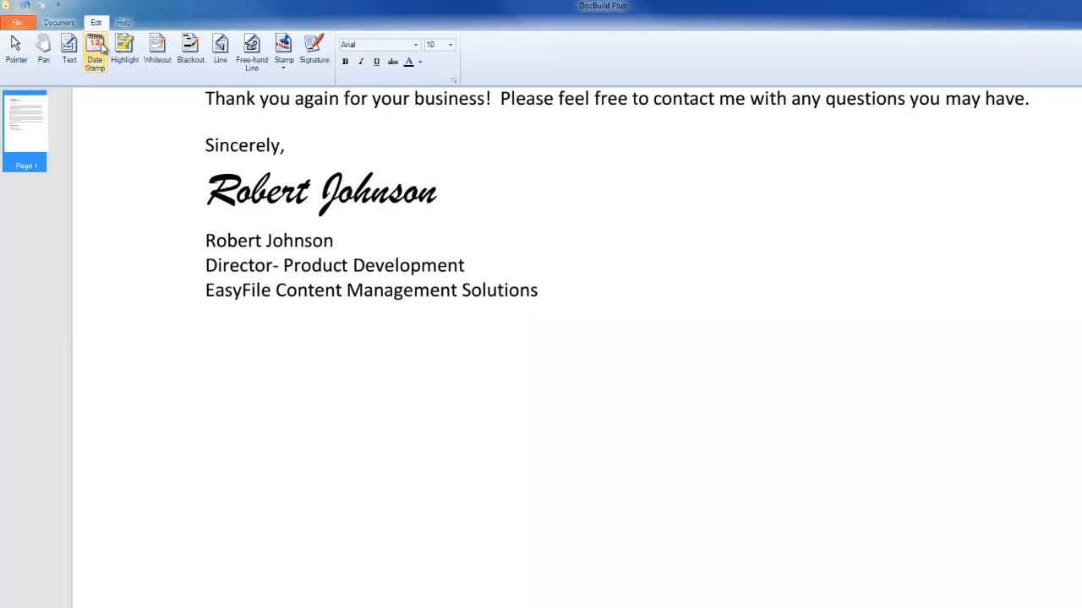
- Date-stamp September 3, 2013 beside the signature block and highlight that date in yellow
click(98, 49)
click(843, 209)
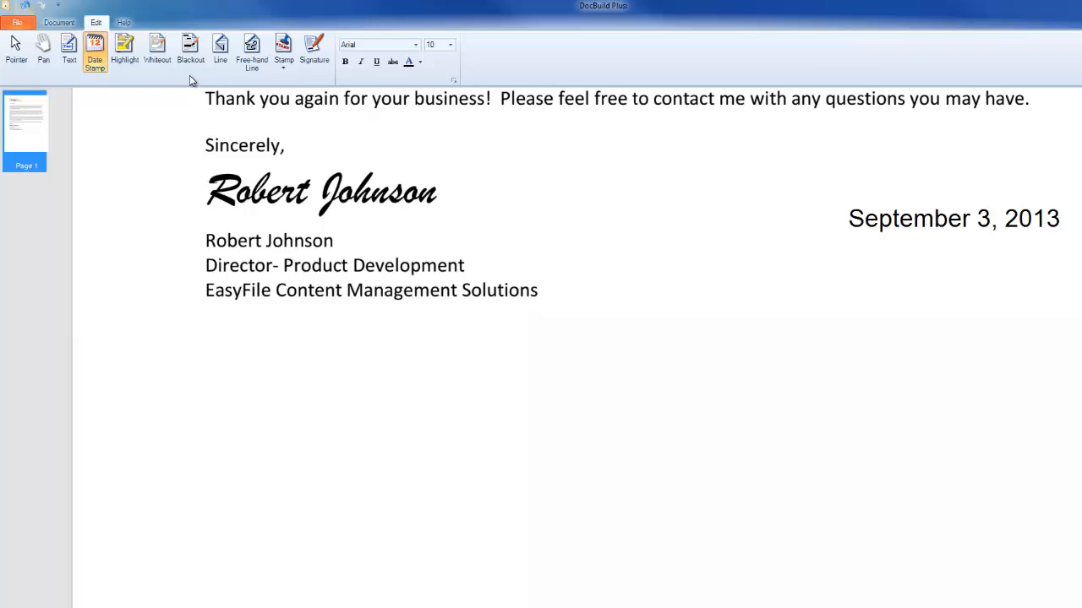
click(125, 51)
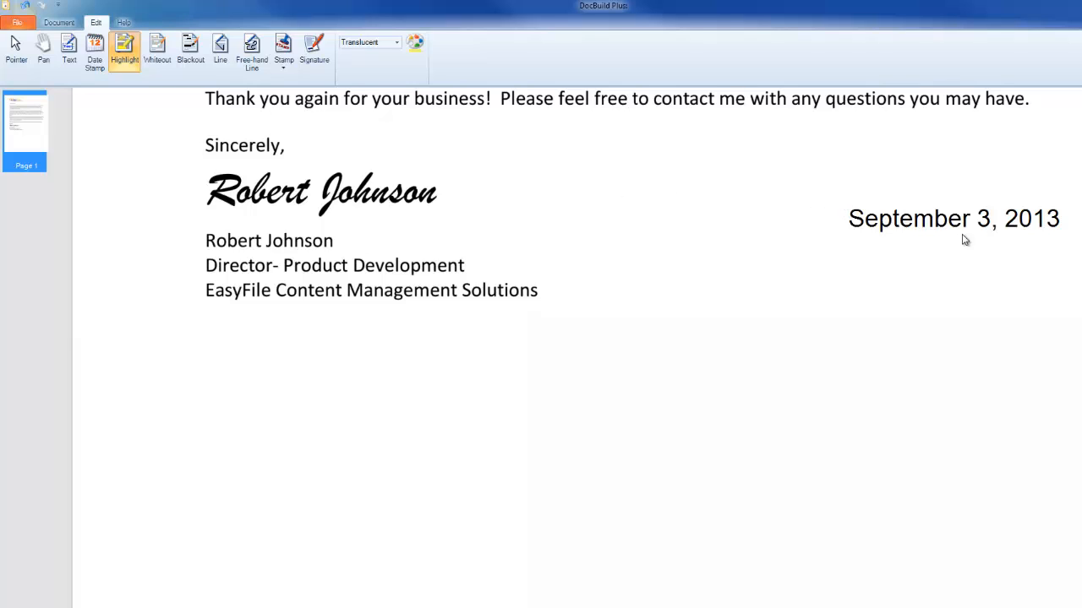
drag(841, 196, 1067, 242)
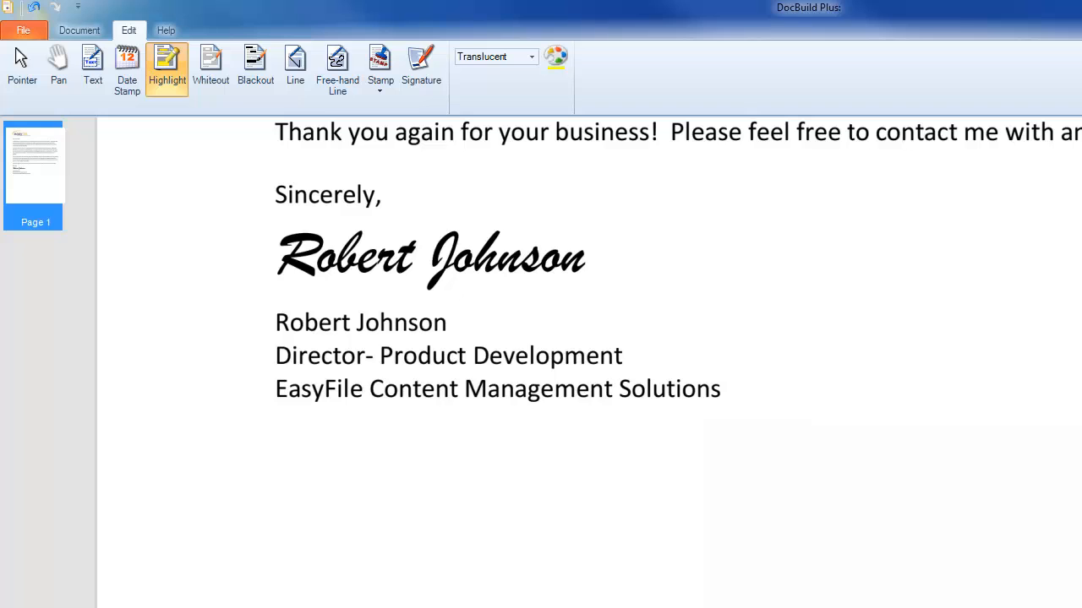
- Place the initial_here_right INITIAL HERE stamp just right of the handwritten signature
click(380, 67)
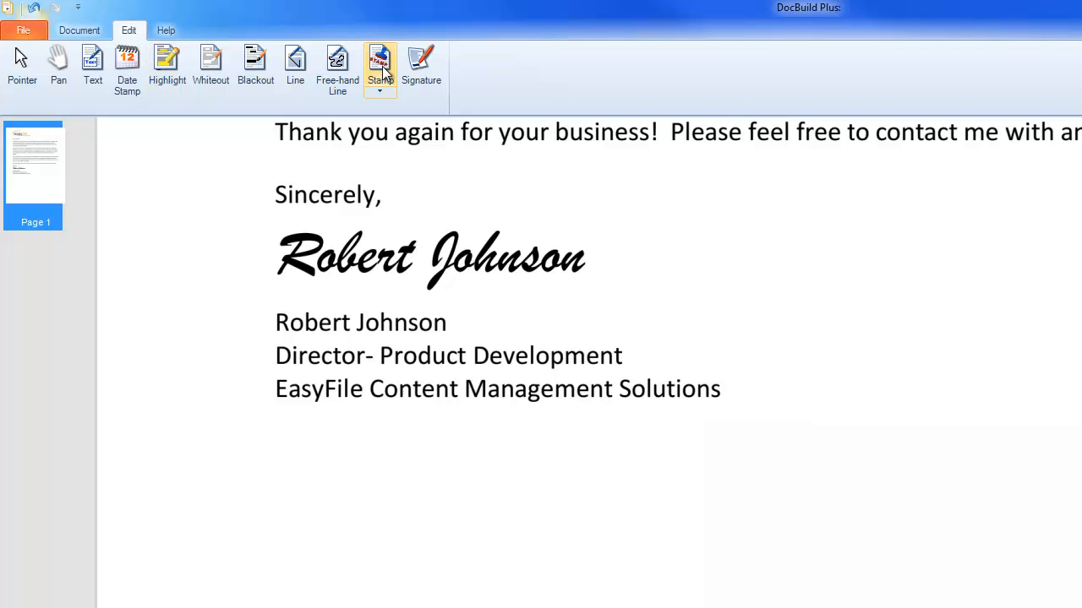
click(382, 71)
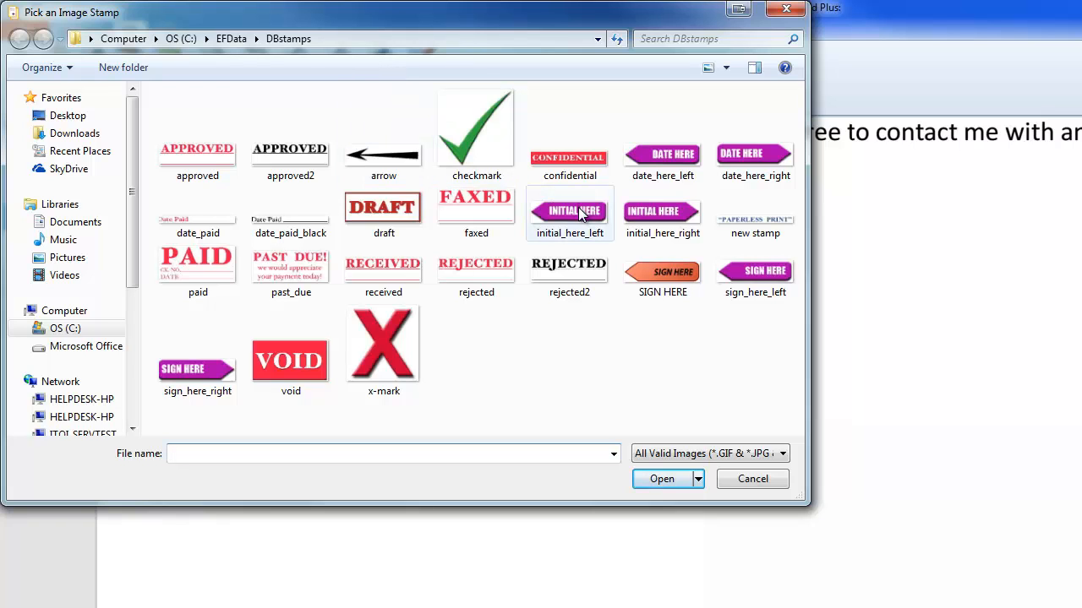
click(658, 227)
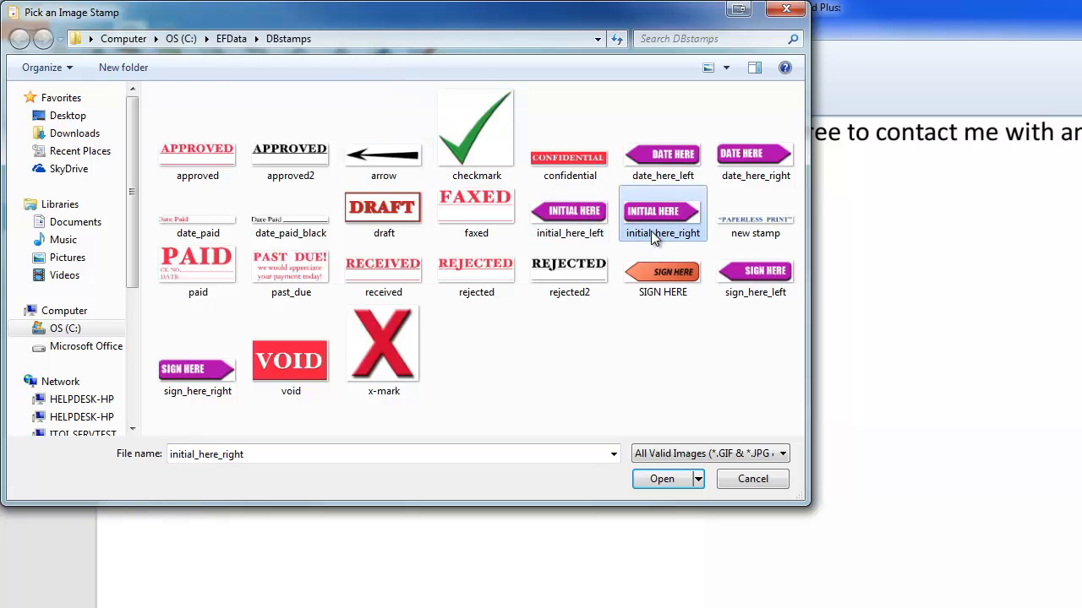
click(658, 480)
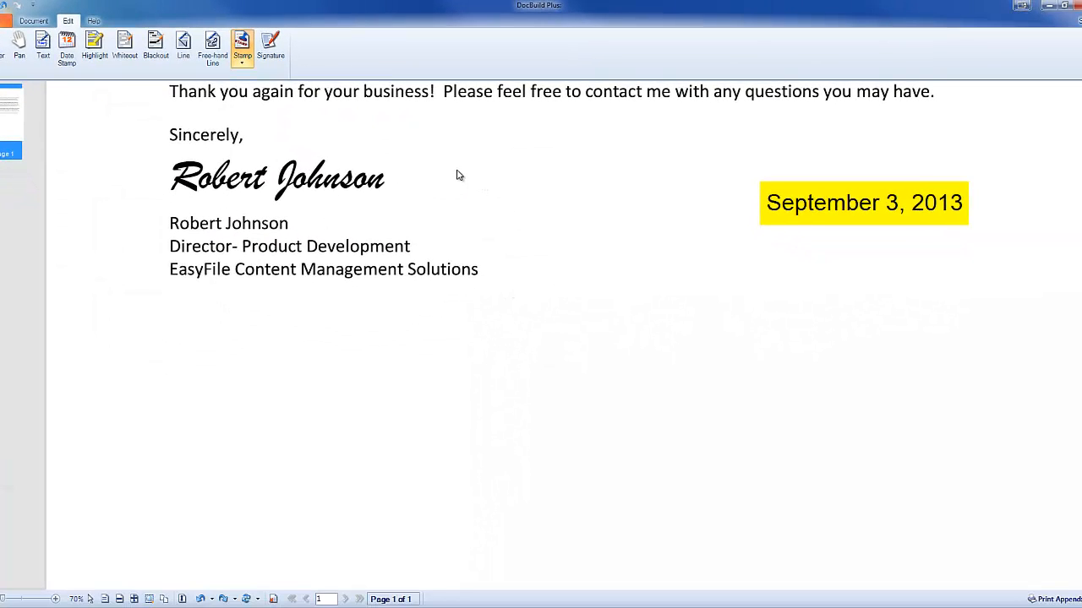
drag(452, 172, 556, 217)
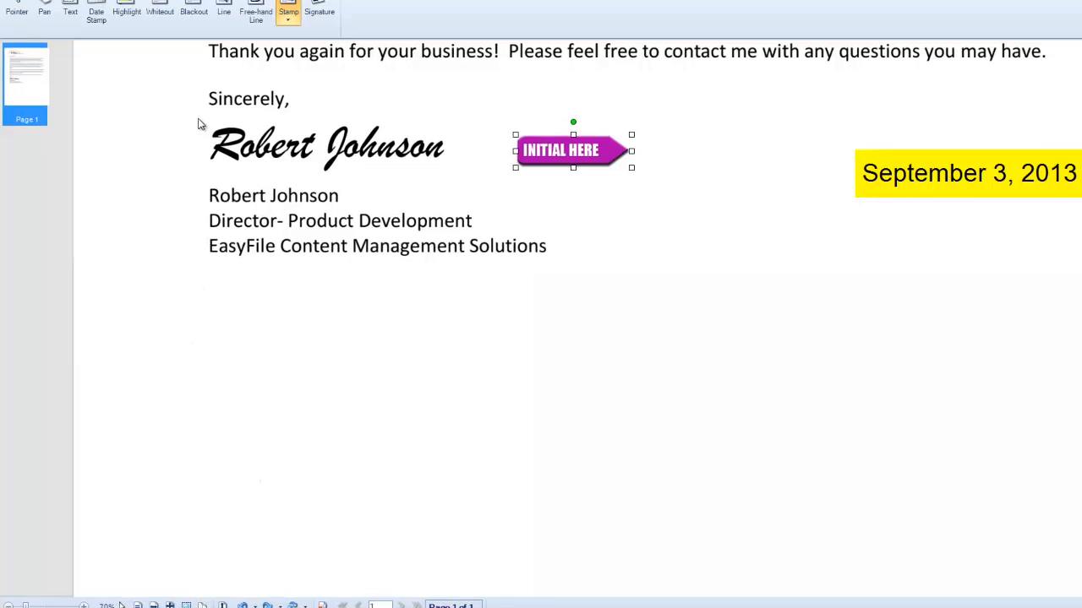
- Capture the handwritten signature region and save it as a JPEG stamp named after the sender
drag(231, 172, 357, 221)
mouse_move(403, 272)
mouse_down()
mouse_move(505, 299)
mouse_move(606, 300)
mouse_up()
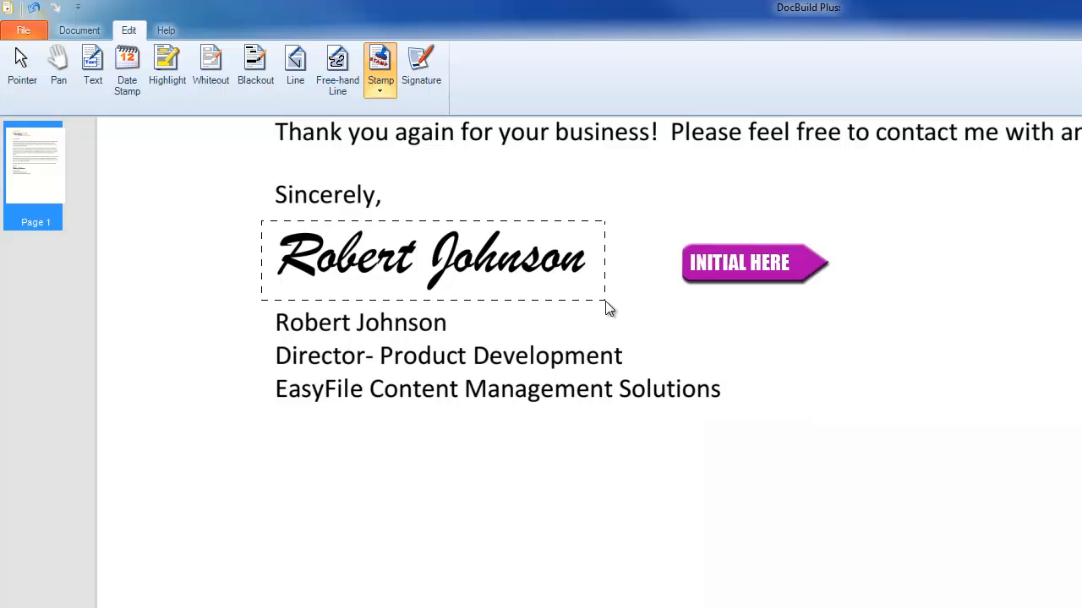
drag(605, 302, 605, 302)
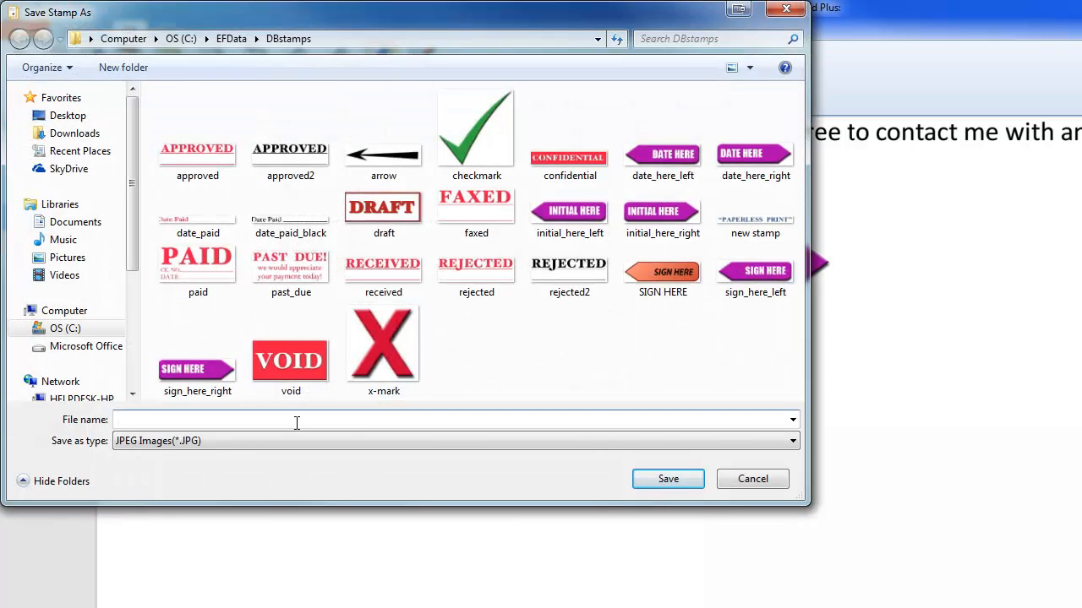
text(Robert Johnson)
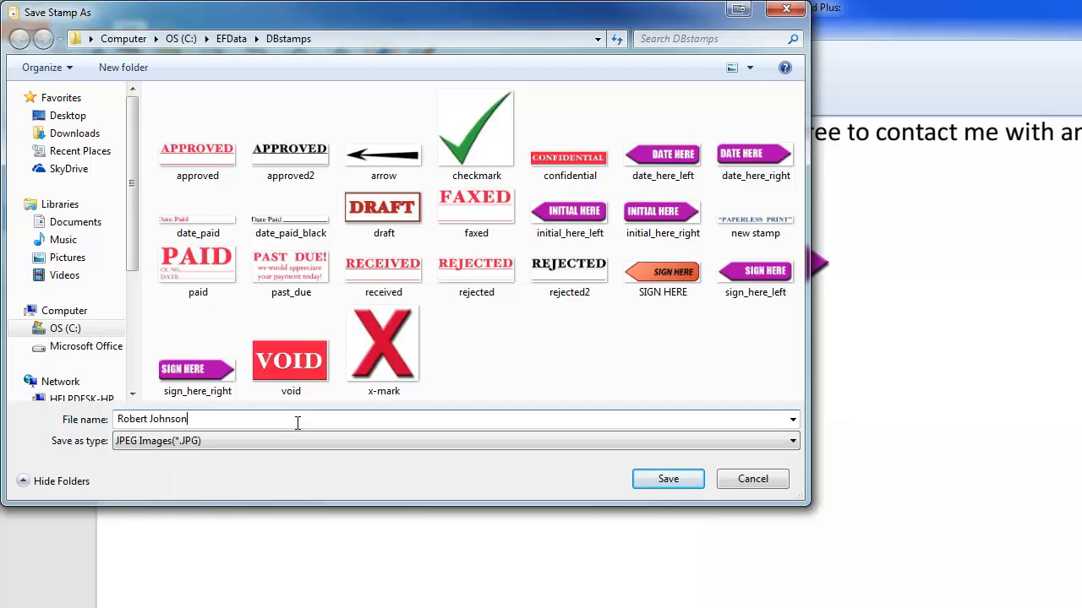
click(666, 479)
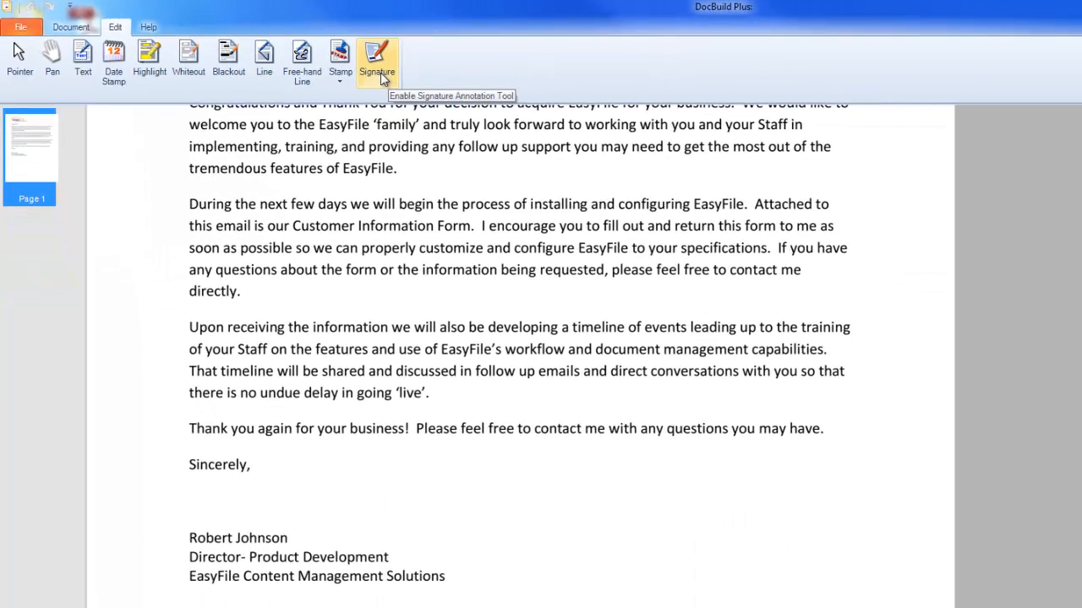
- Confirm locking the annotations and place a drawn signature above the signer's name
click(382, 78)
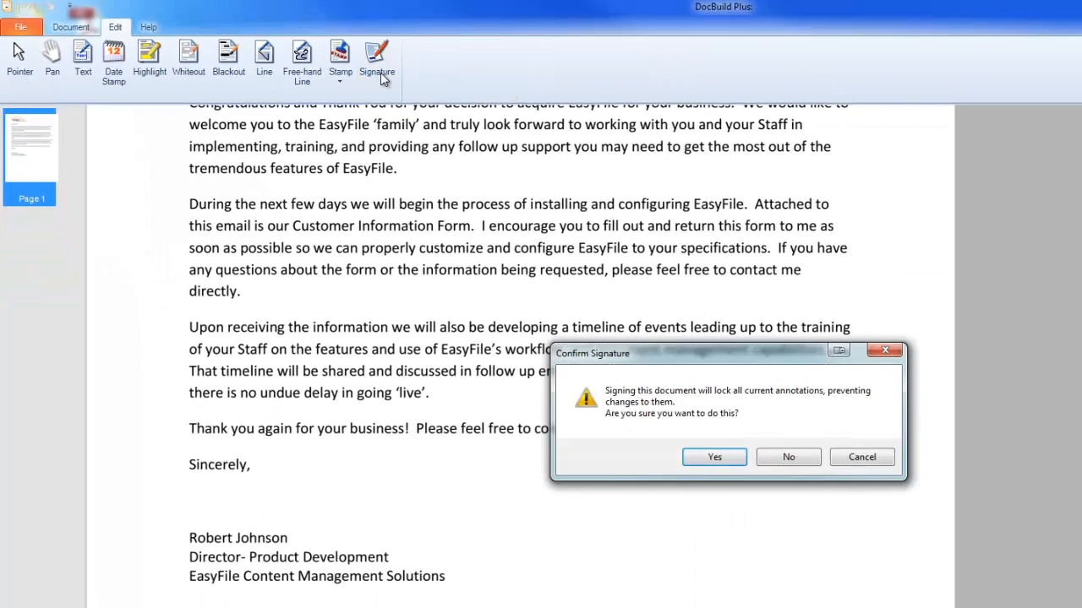
click(706, 457)
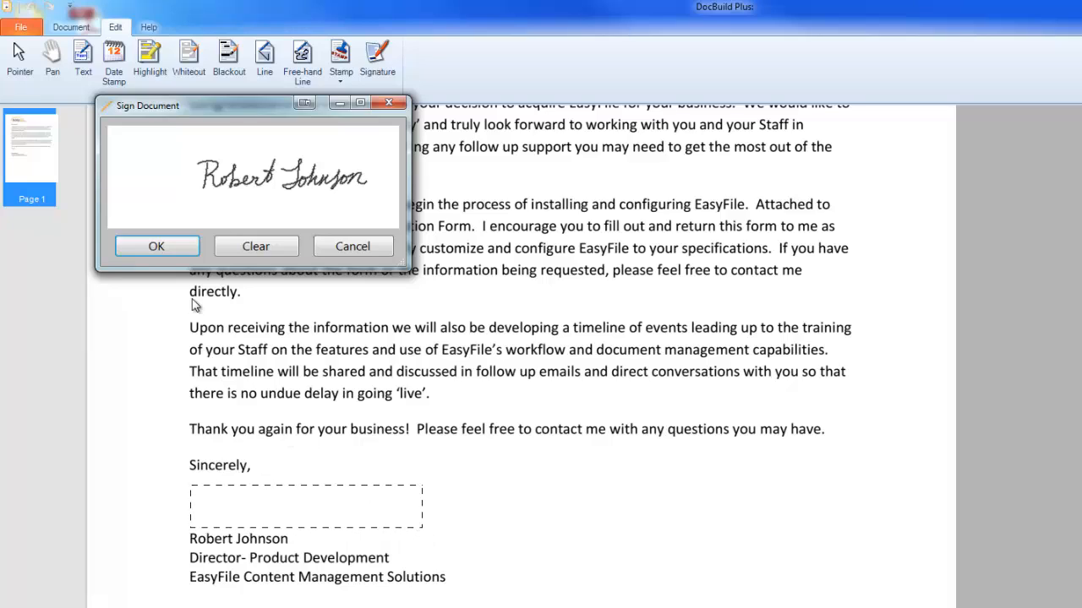
click(177, 249)
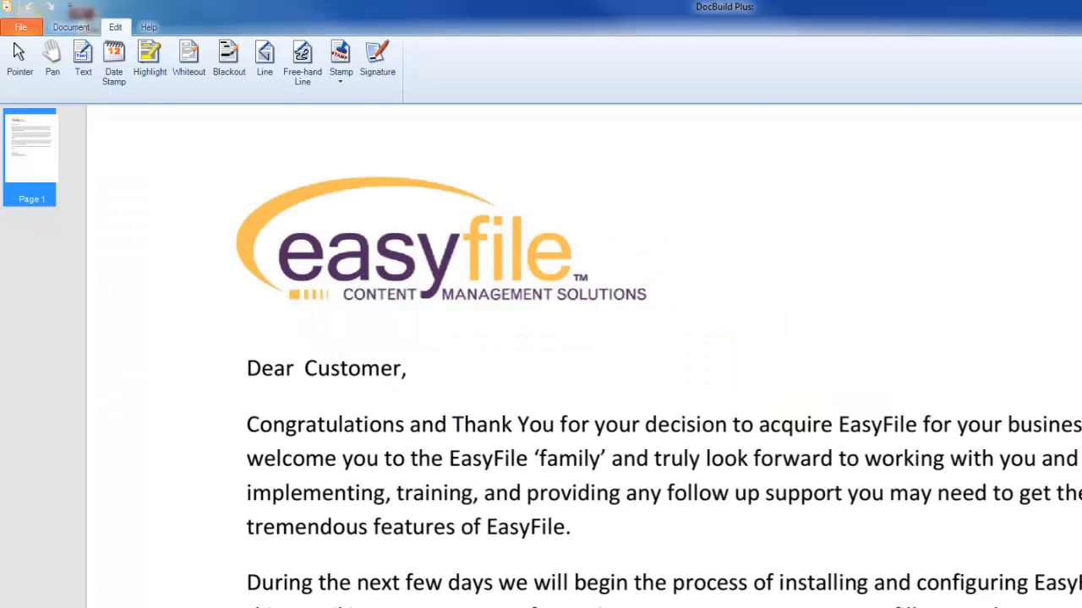
- Return to the top of the letter and show the Document ribbon commands
scroll(583, 355, down, 3)
scroll(664, 347, down, 1)
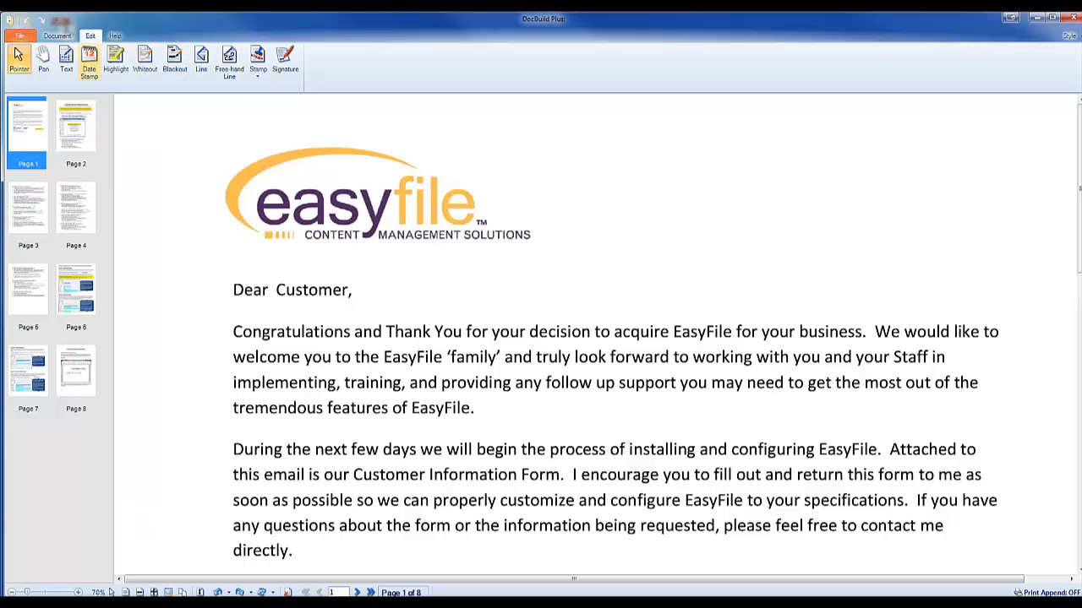
click(58, 35)
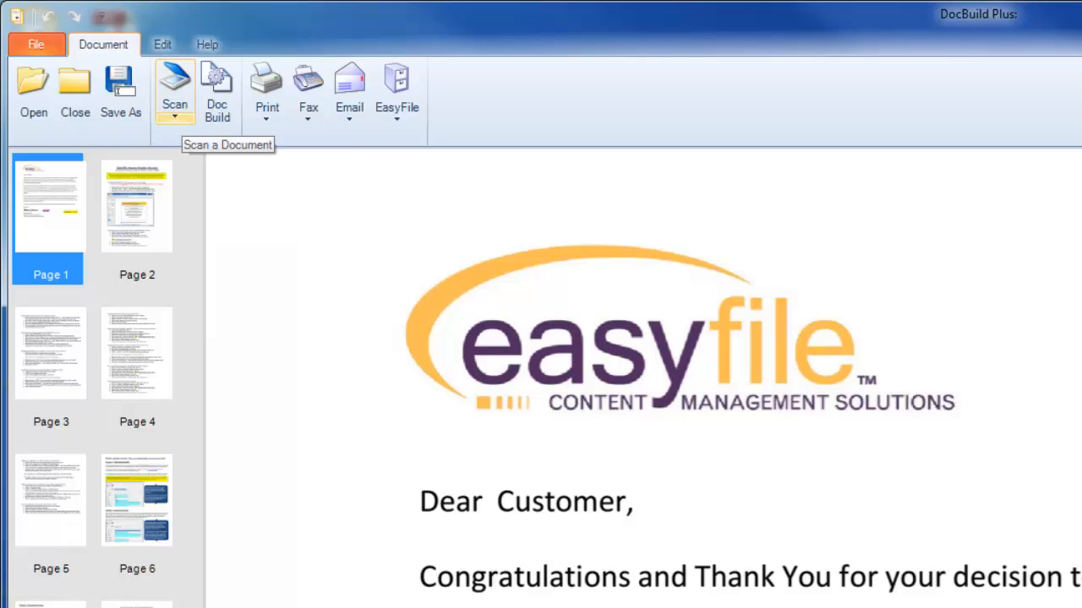
- Review the Scan, Print, Fax and Email options, then Quick Email the whole letter as a PDF
click(175, 115)
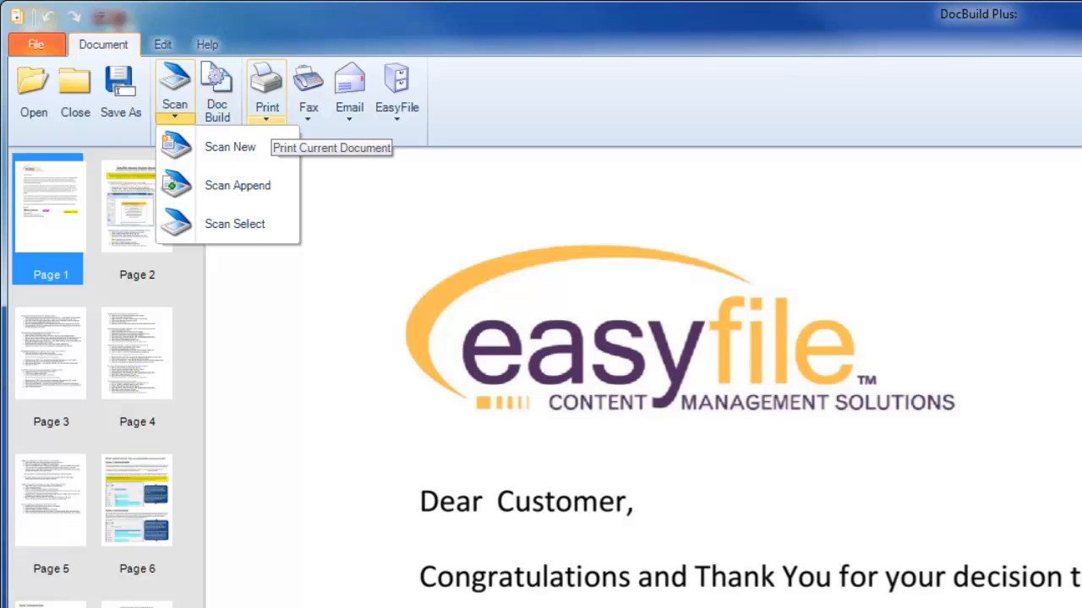
click(267, 111)
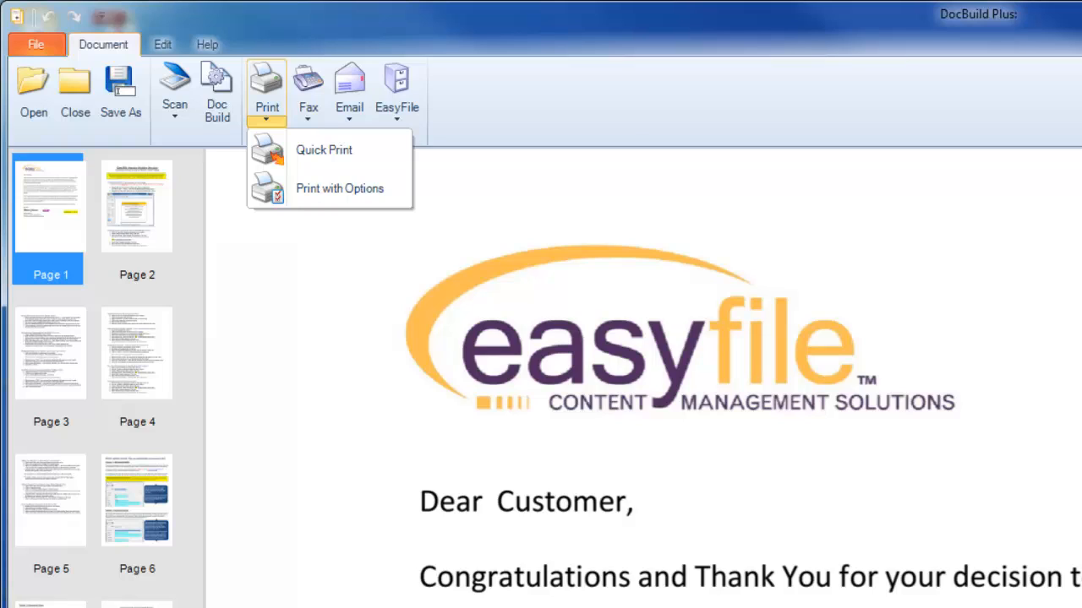
click(308, 112)
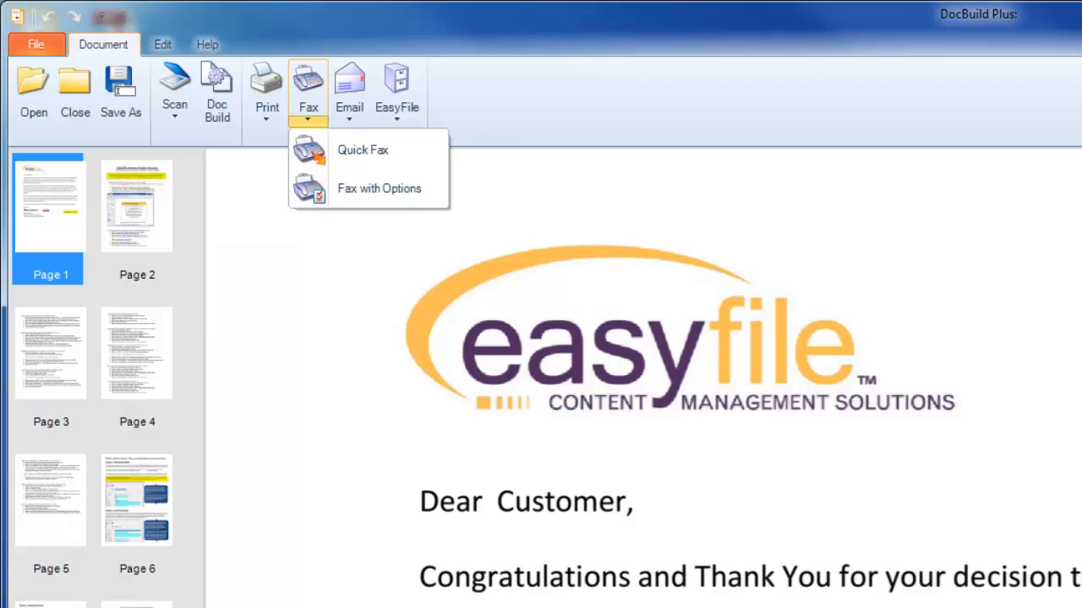
click(349, 111)
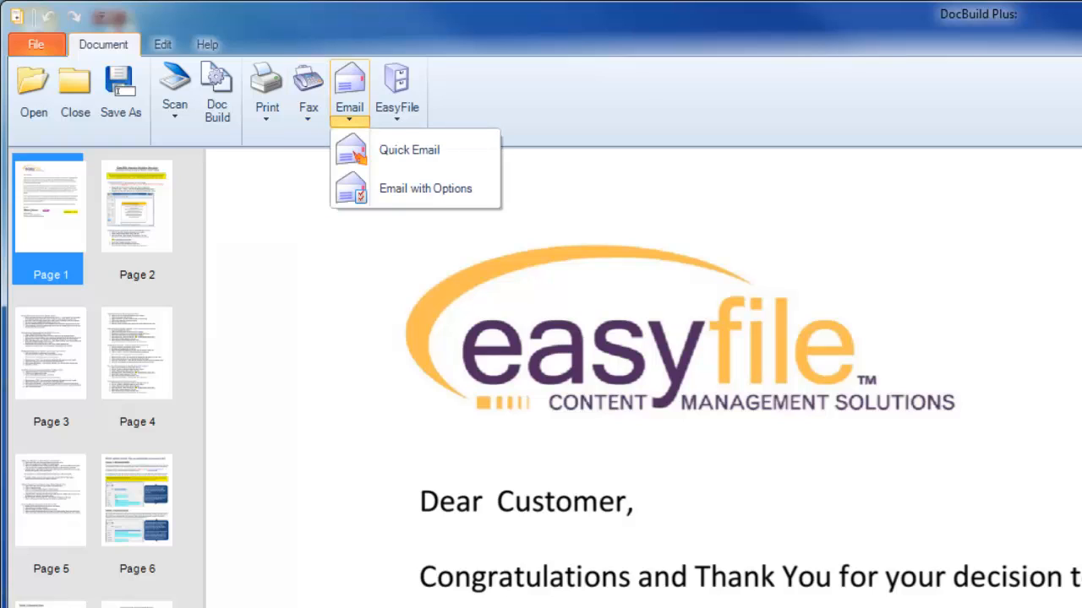
key(Escape)
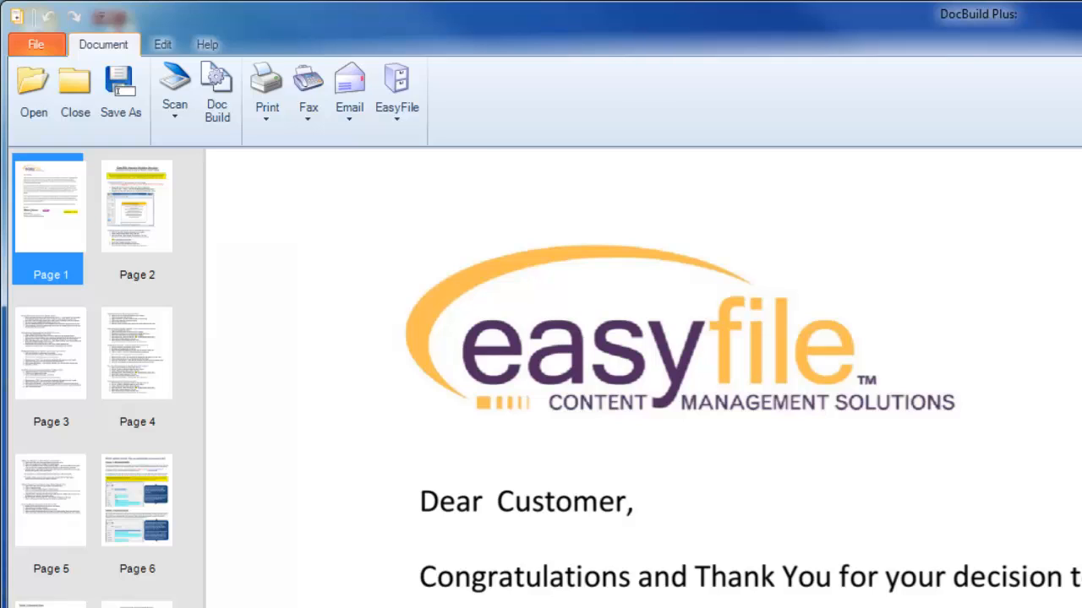
click(349, 111)
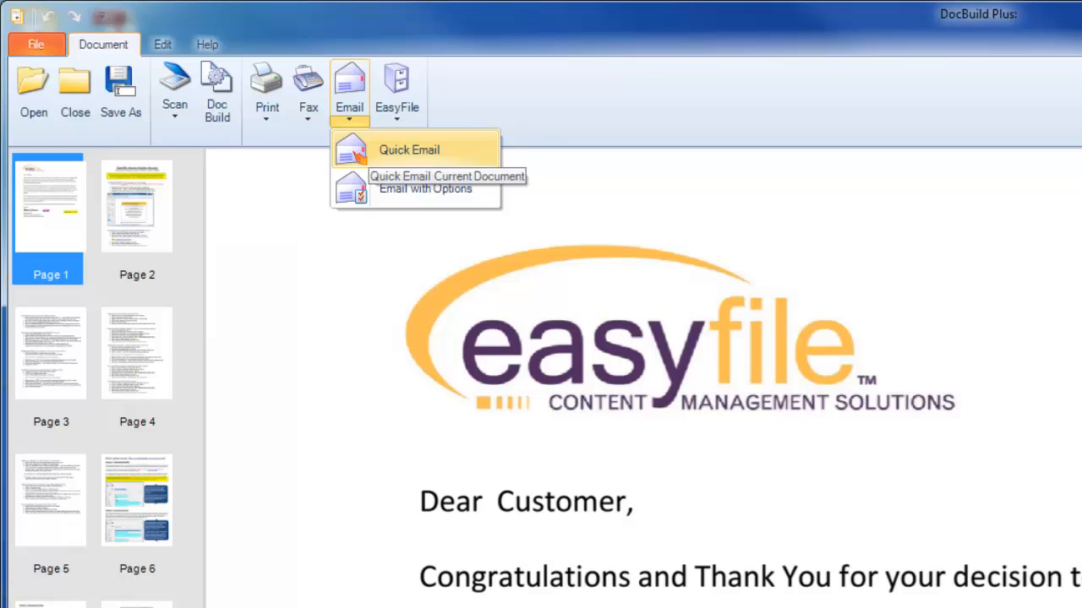
click(365, 152)
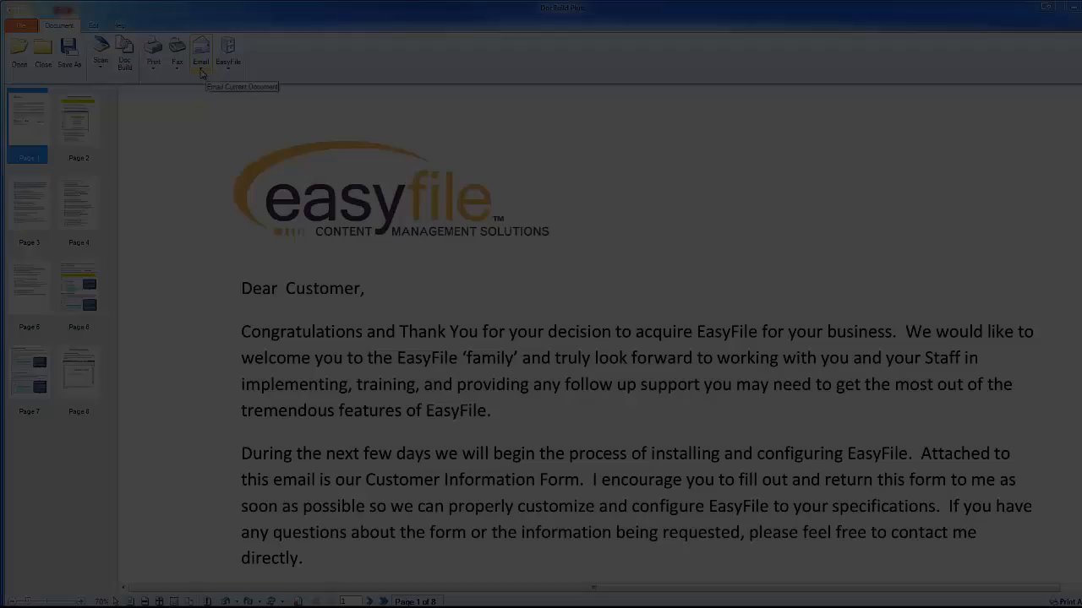
- Add pages 2, 4, 5 and 8 to the page selection alongside page 1
click(200, 67)
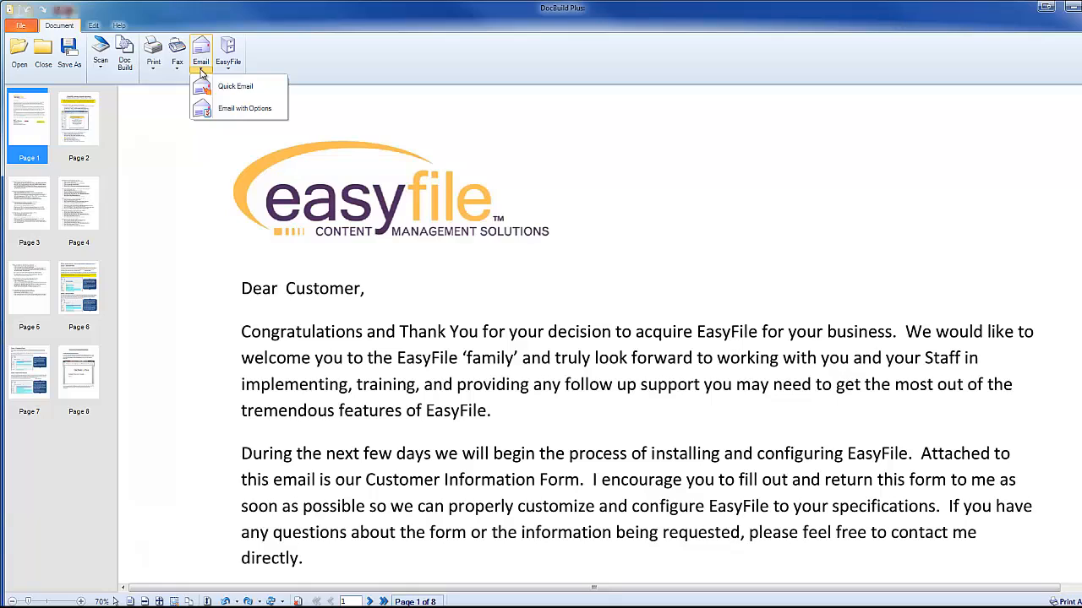
click(201, 73)
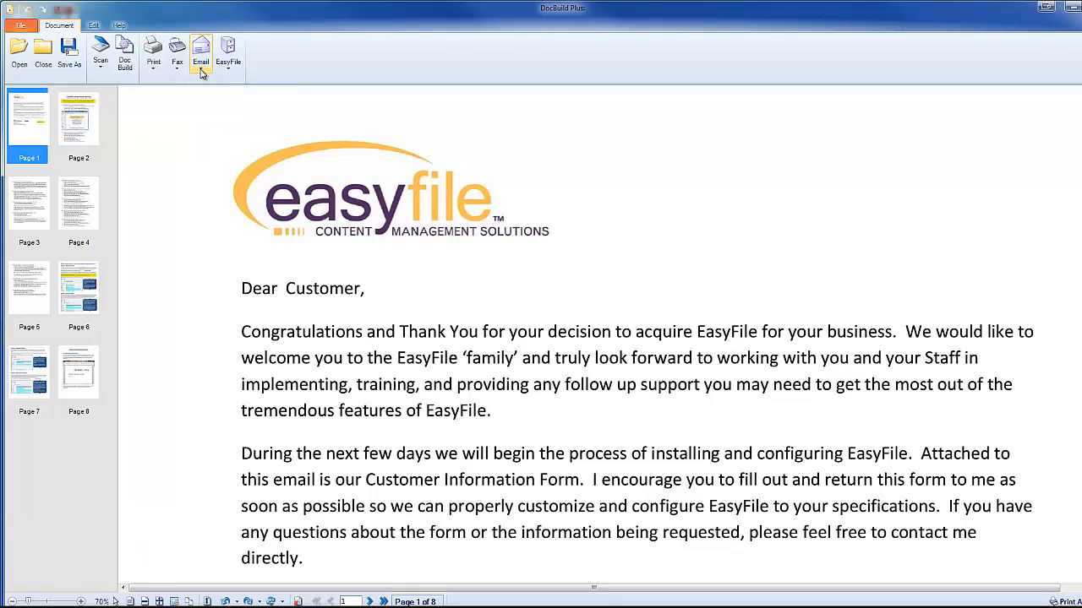
ctrl+click(79, 128)
ctrl+click(82, 188)
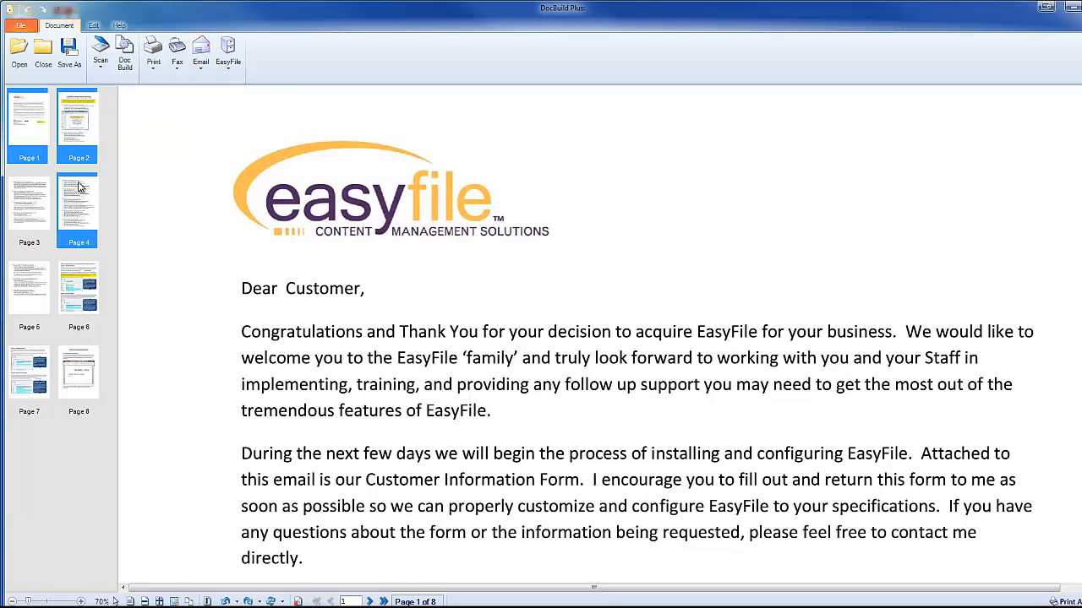
ctrl+click(34, 287)
ctrl+click(86, 380)
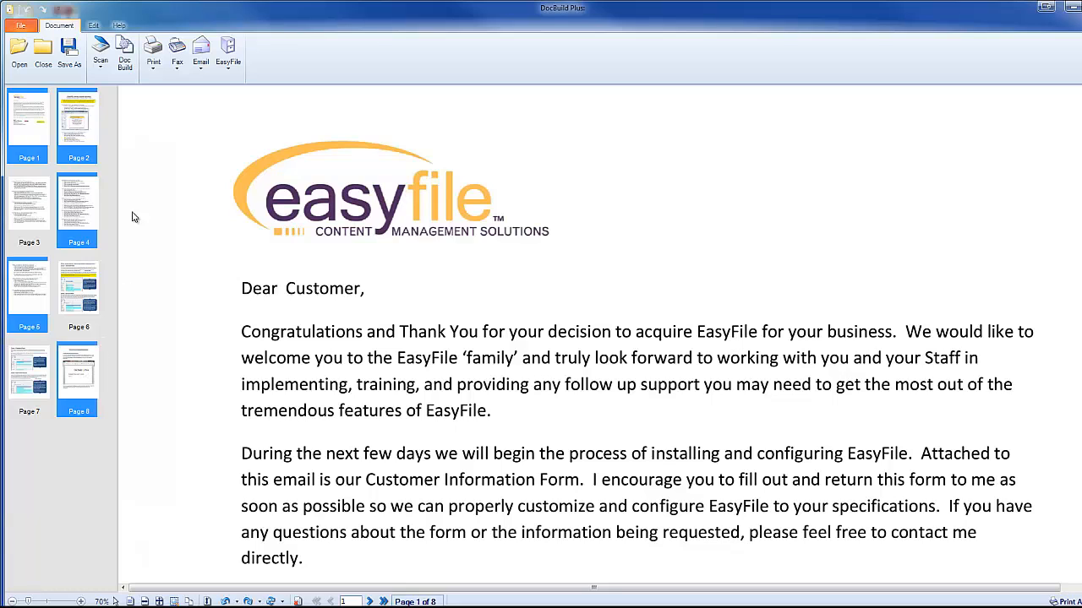
- Email the selected pages as a password-protected PDF named Thank You
click(202, 71)
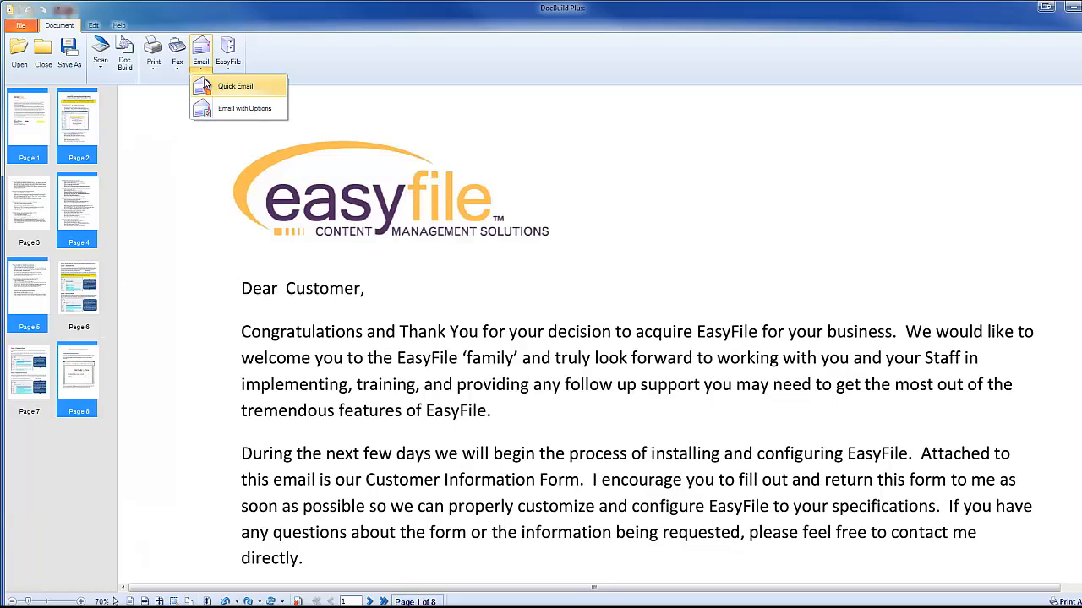
click(233, 109)
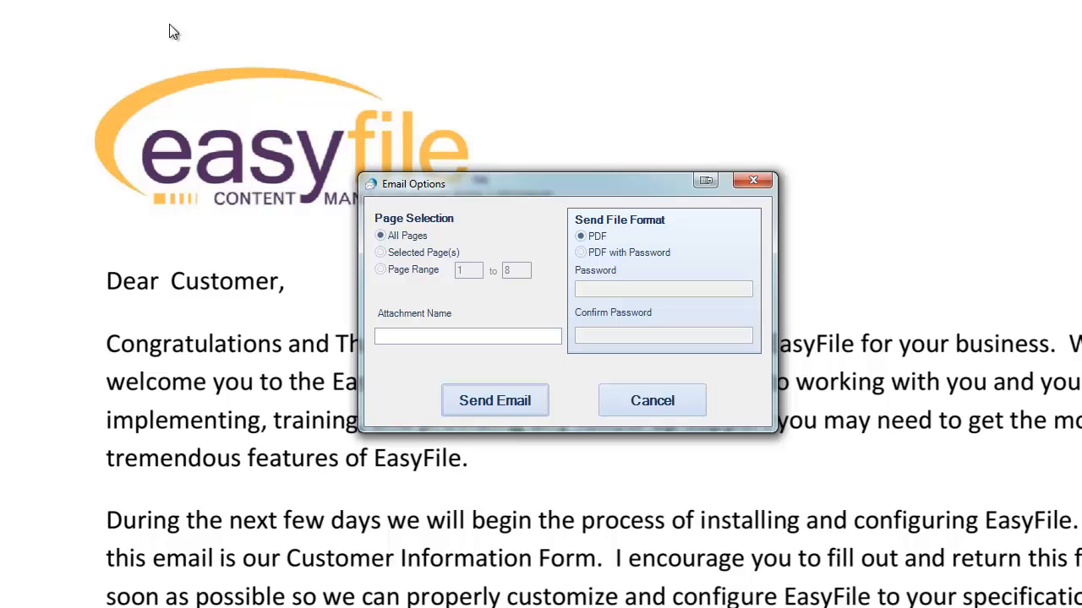
click(413, 258)
click(580, 252)
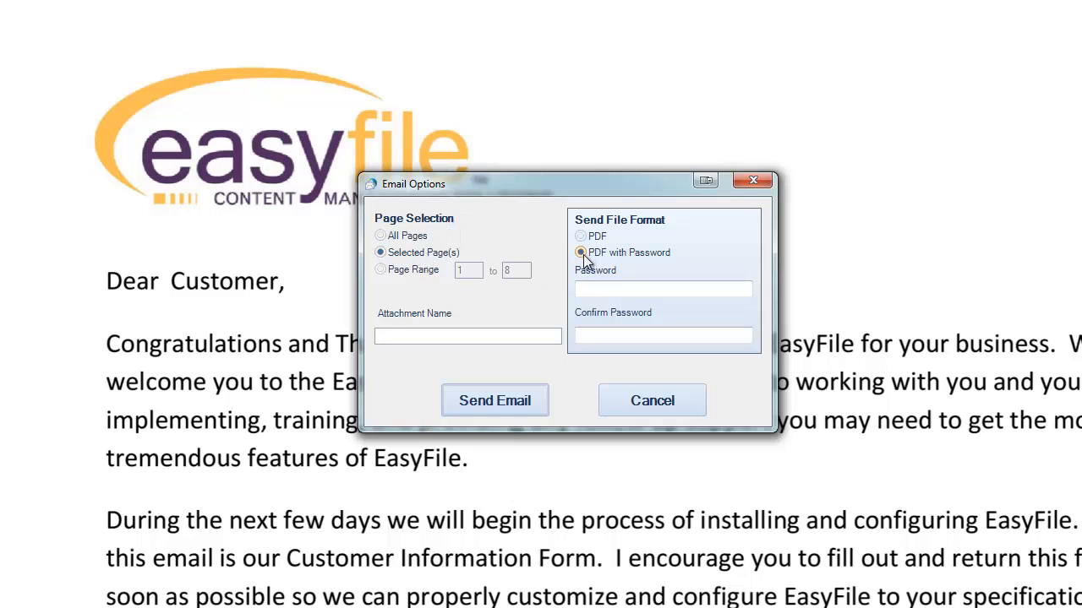
click(592, 291)
text(****)
key(Tab)
text(****)
text(Thank)
text( You)
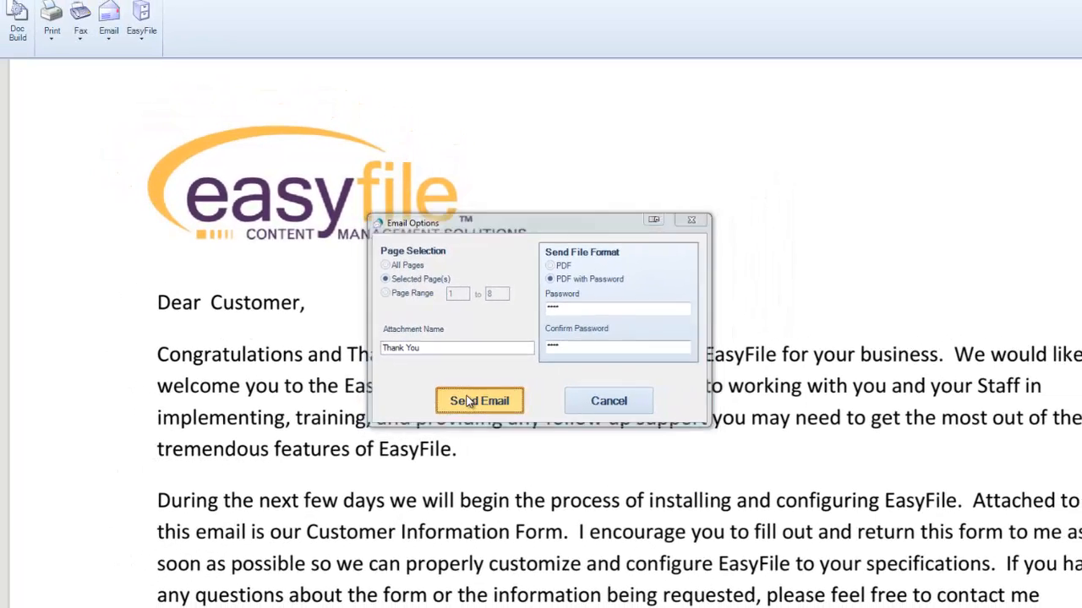
click(470, 400)
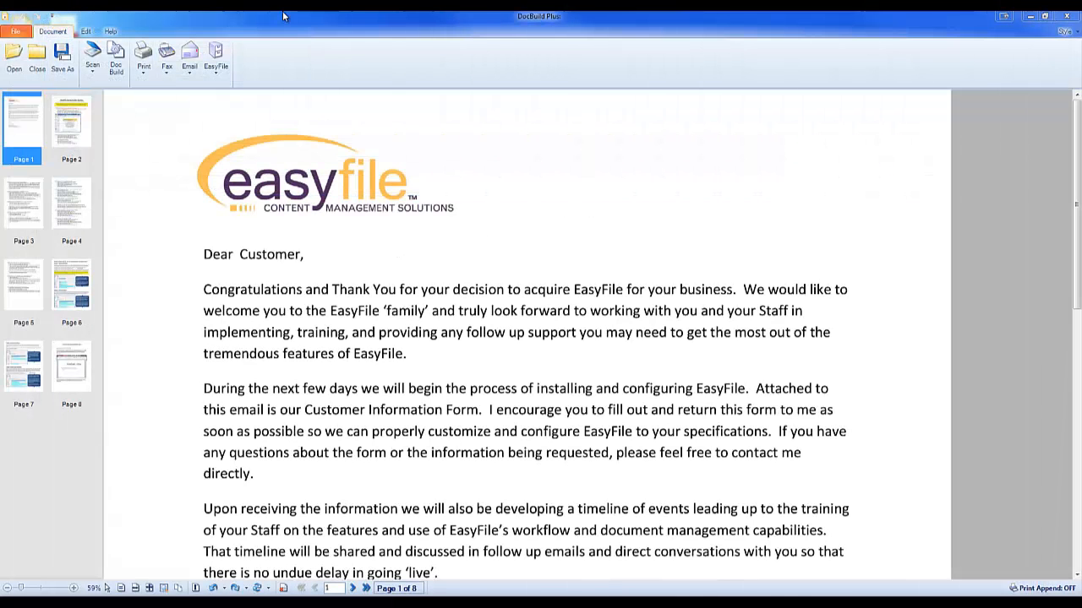
- Prepare a MetroFax fax of the letter alone to the recipient's fax number, then close it
click(168, 66)
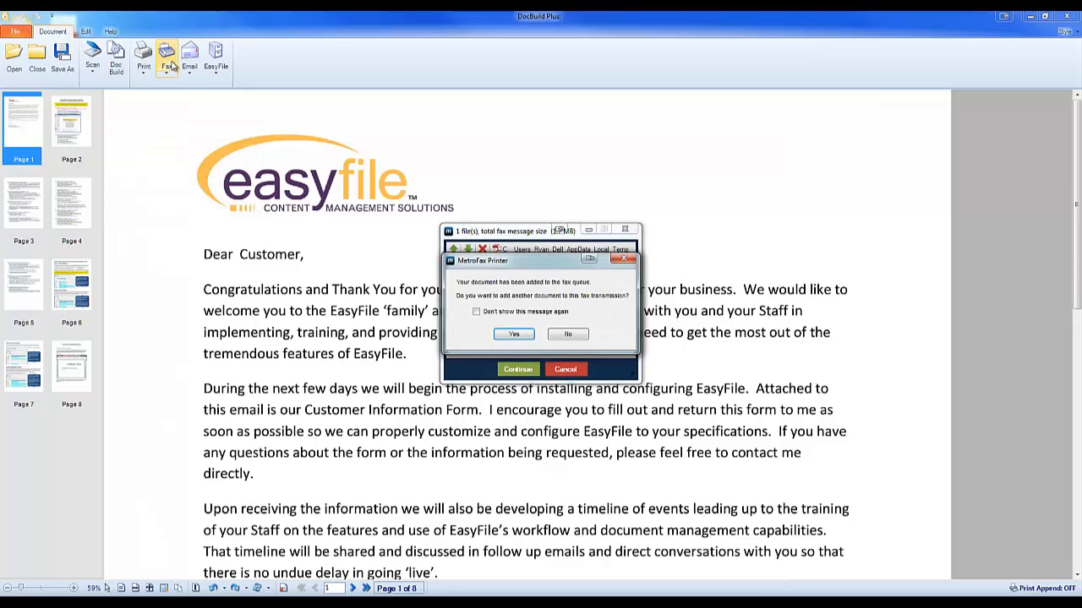
click(565, 335)
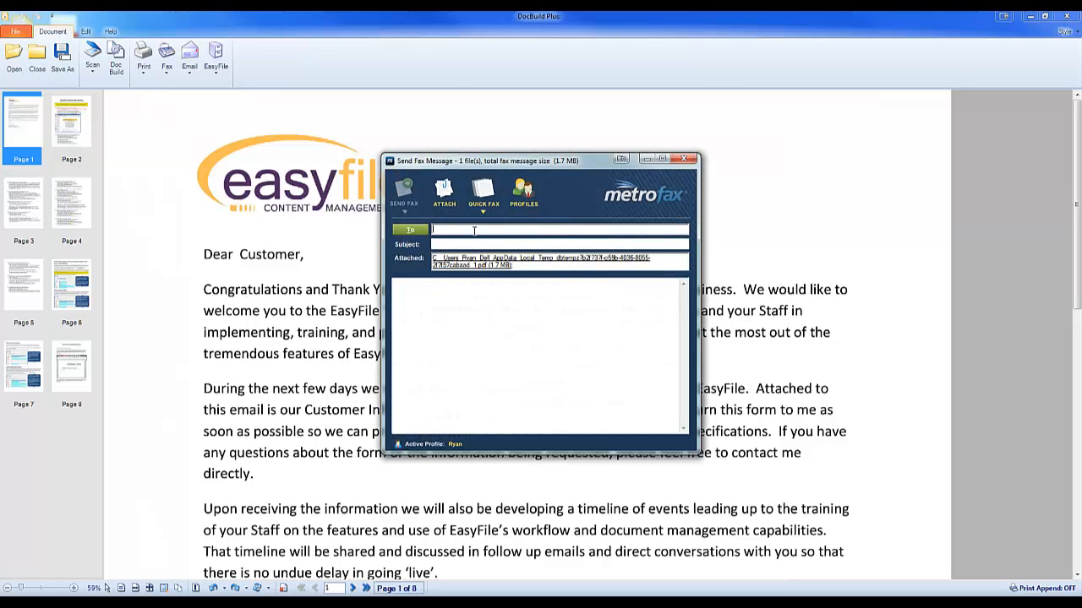
text(555-5555)
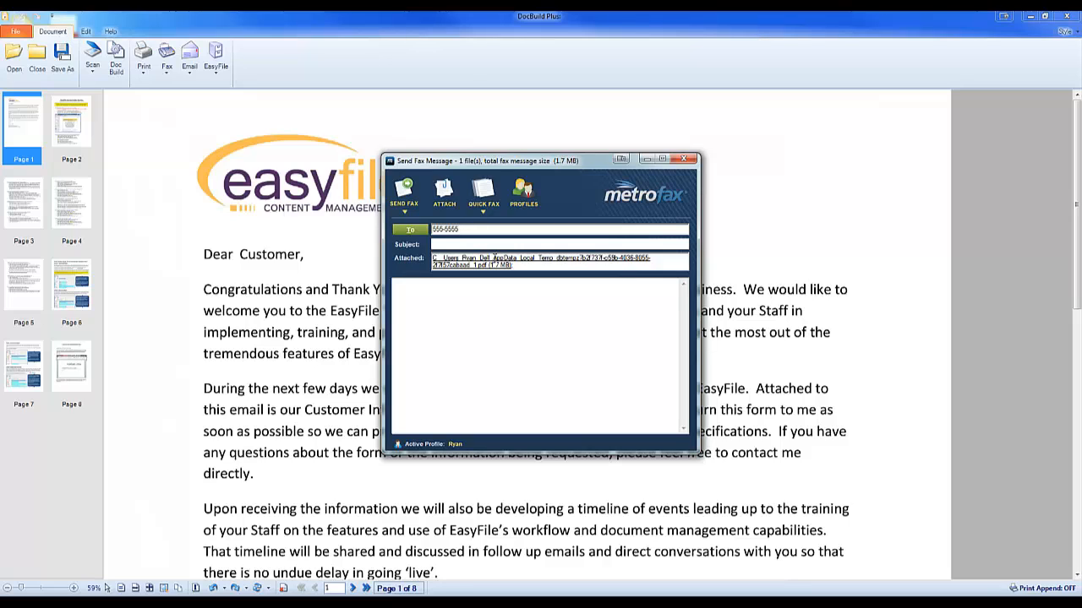
click(684, 161)
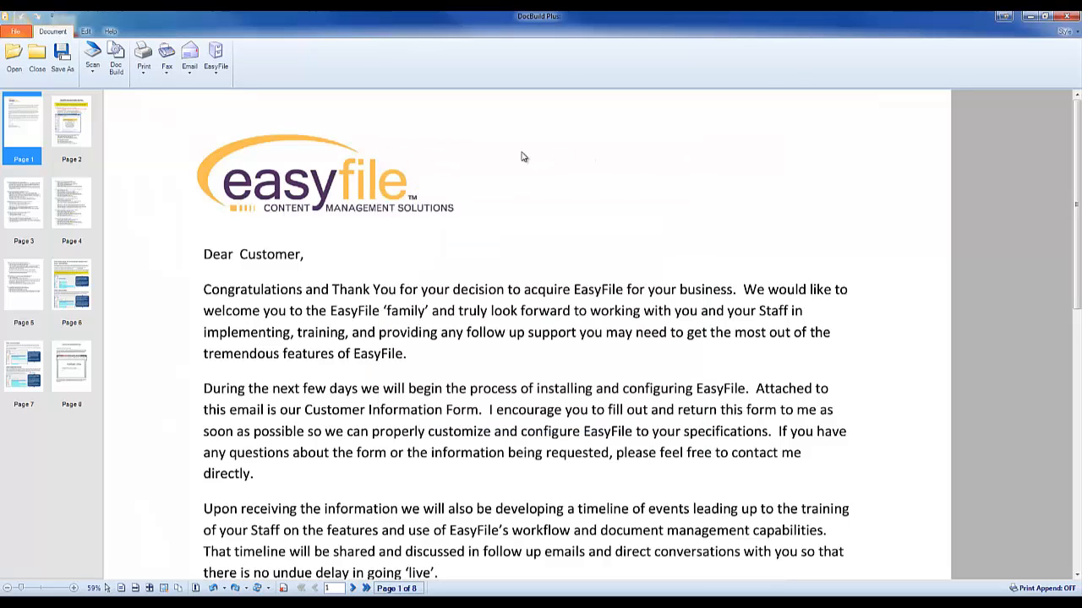
click(145, 76)
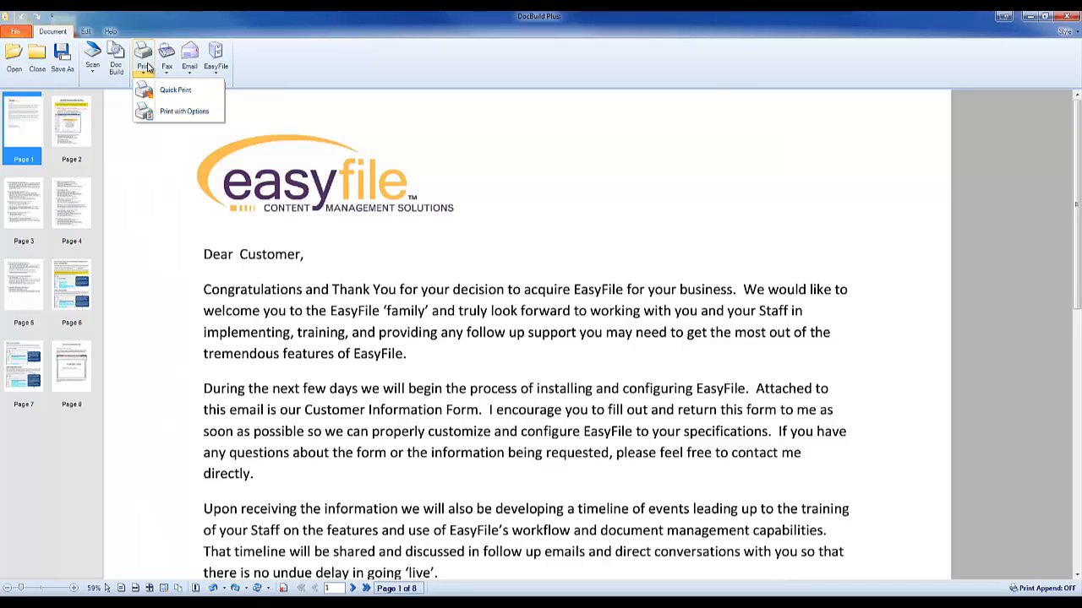
click(147, 68)
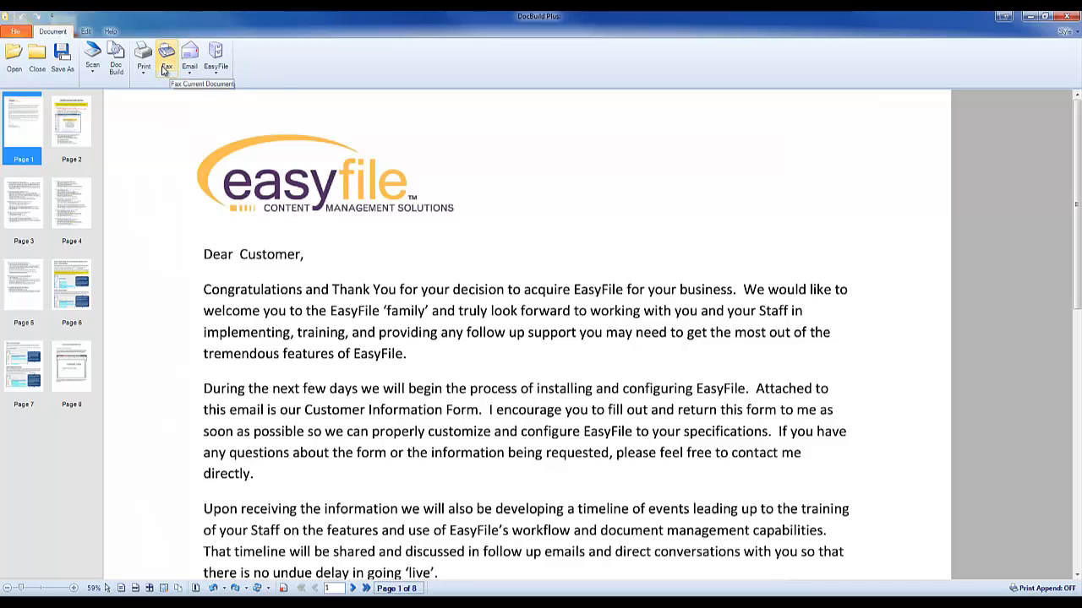
- Scan the paper page into the document and display the newly appended page 9
click(94, 63)
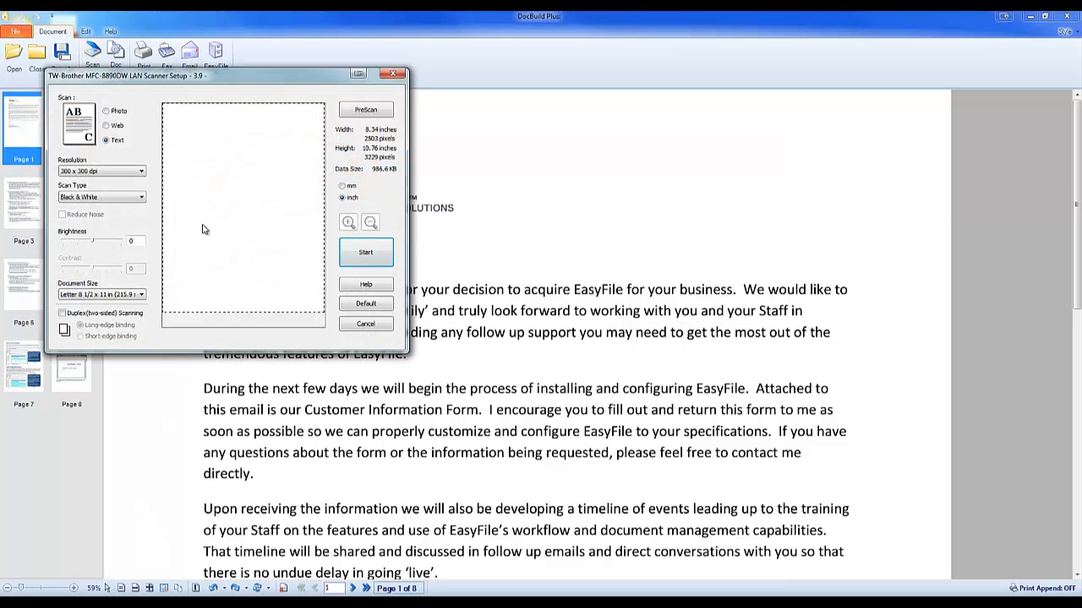
click(367, 259)
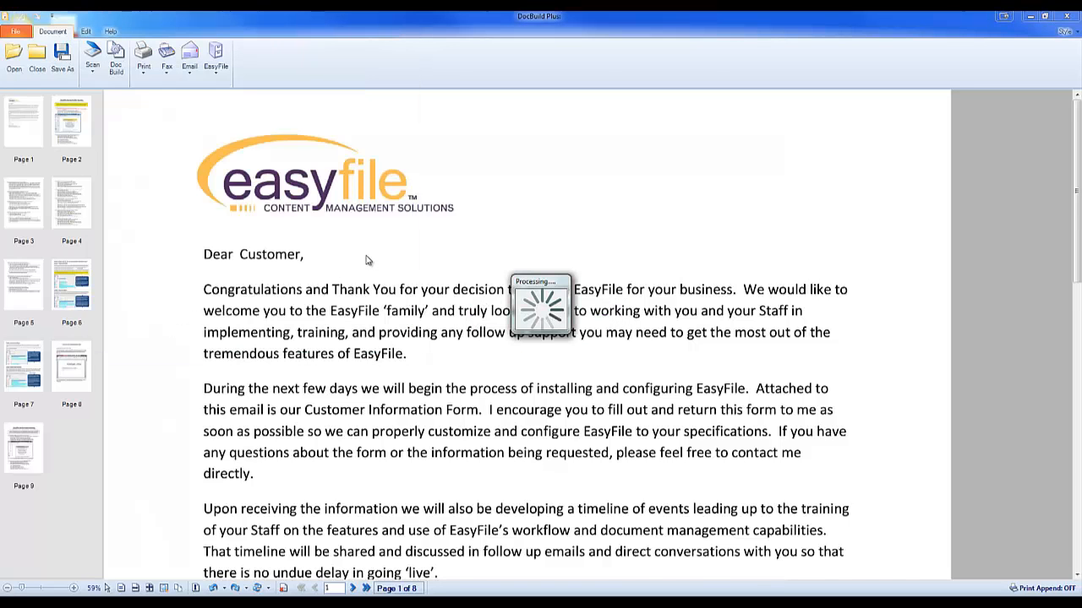
click(25, 448)
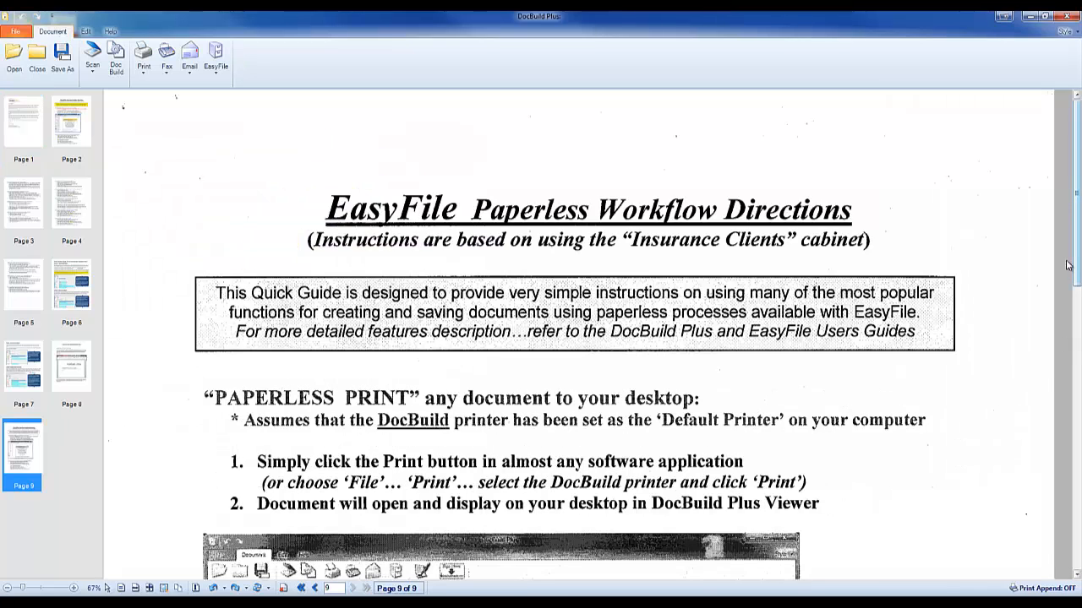
drag(1073, 266, 1068, 409)
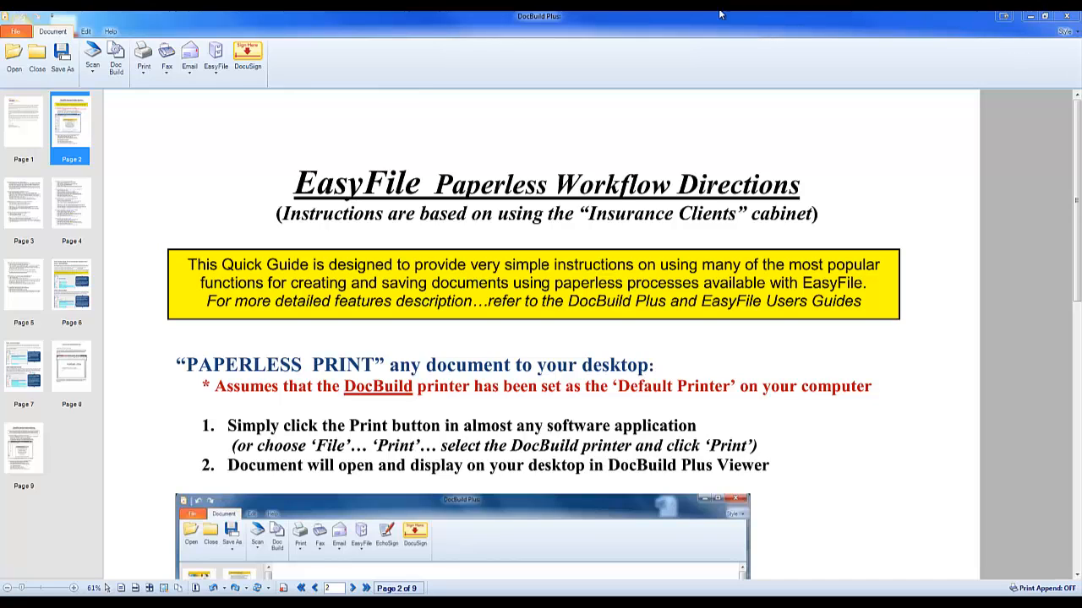
- Save the document as PDF 'sample doc 1', based on the existing 'sample doc' name
click(63, 58)
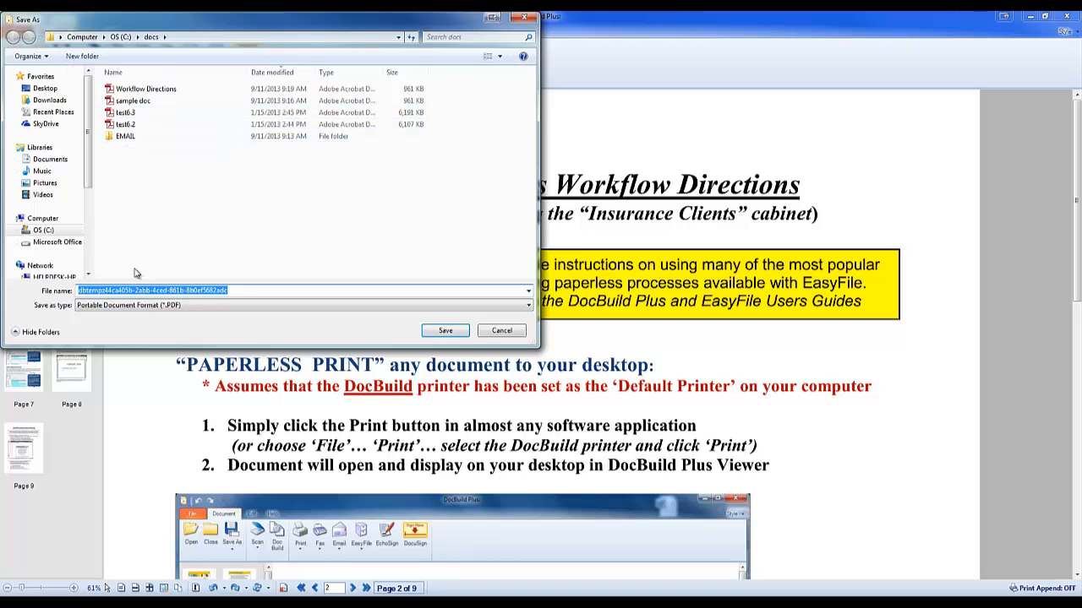
click(136, 101)
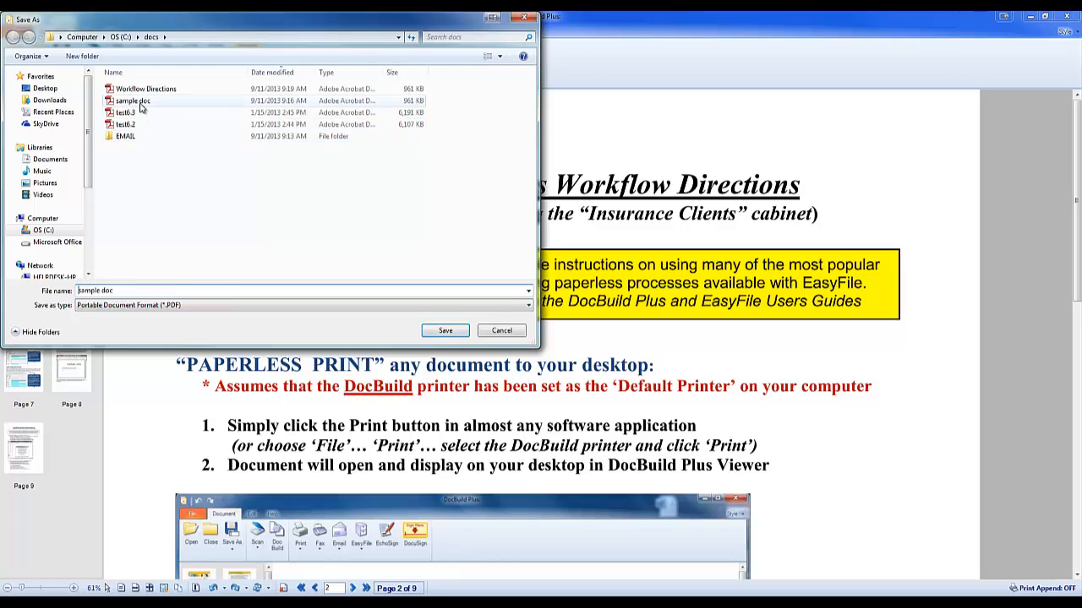
click(128, 291)
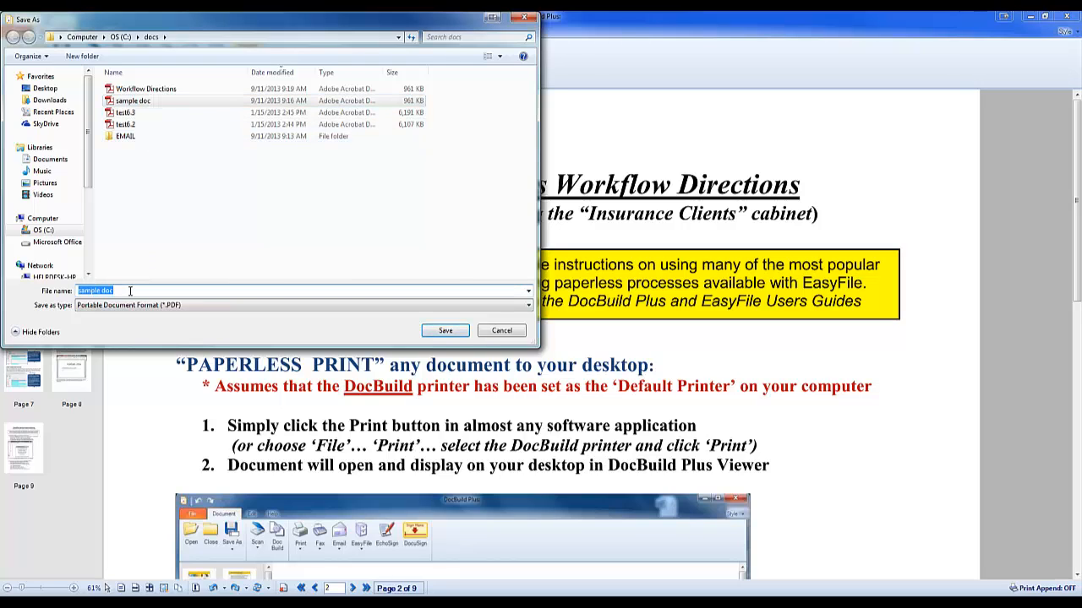
click(141, 291)
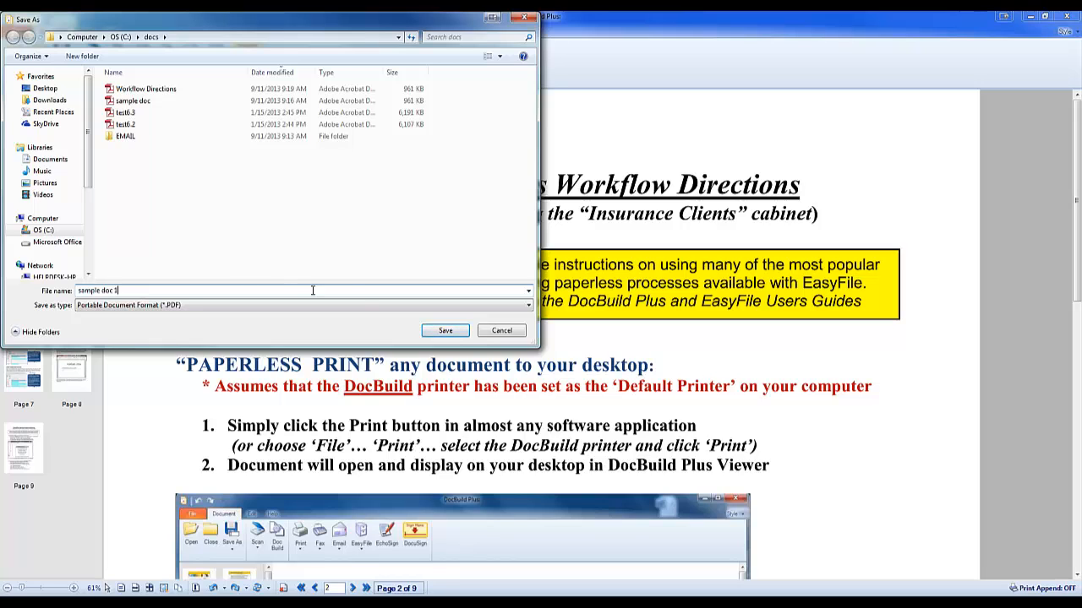
click(438, 332)
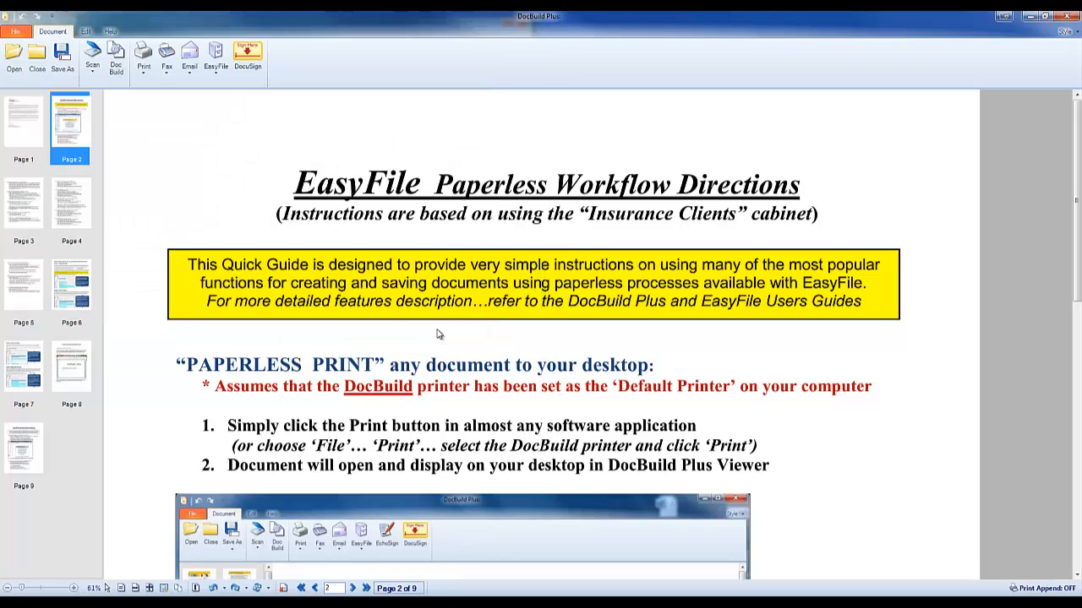